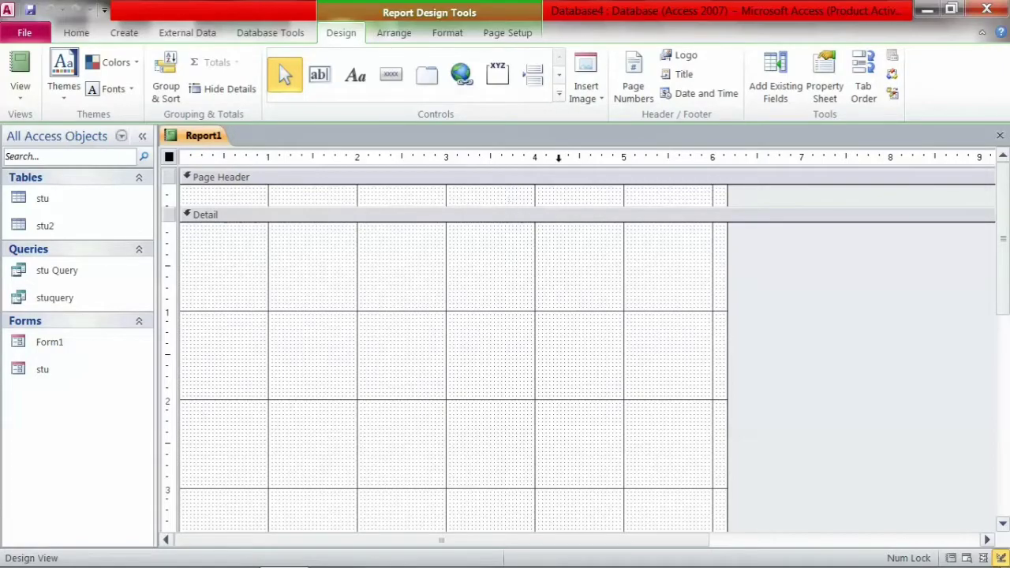
- Show the fields available from all tables and expand the stu and stu2 tables
{"action": "left_click", "coordinate": [778, 82]}
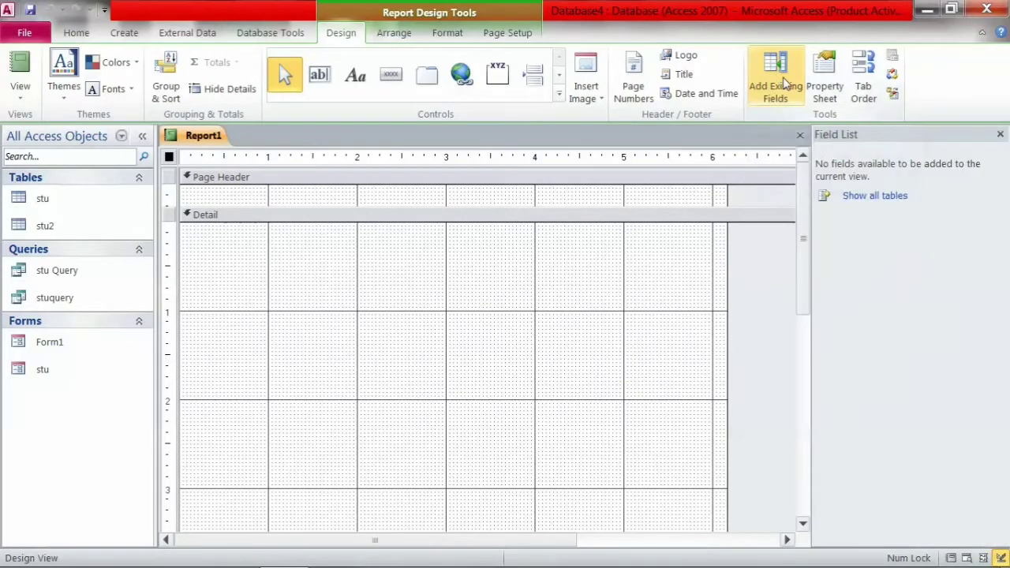
{"action": "left_click", "coordinate": [864, 199]}
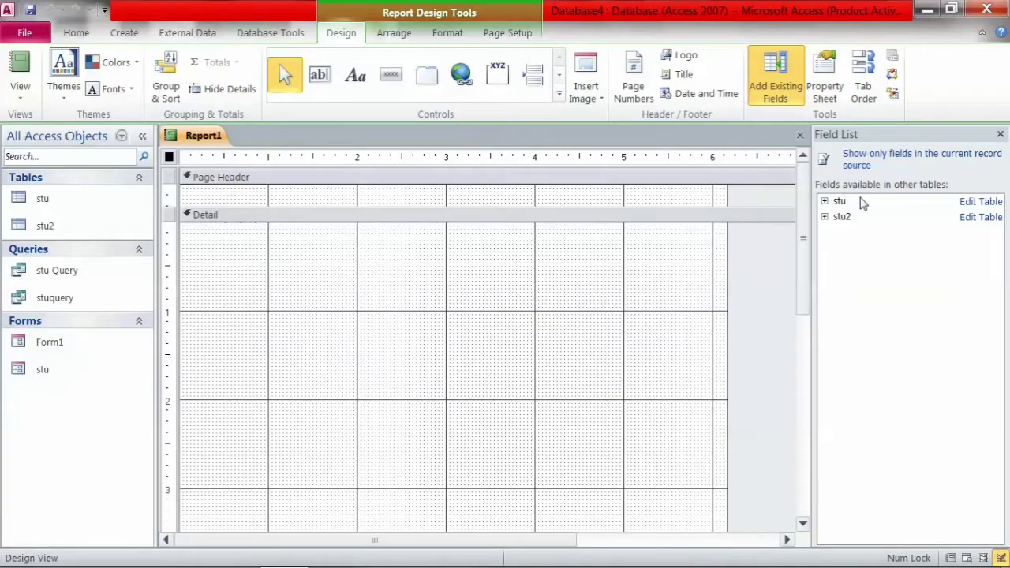
{"action": "left_click", "coordinate": [825, 202]}
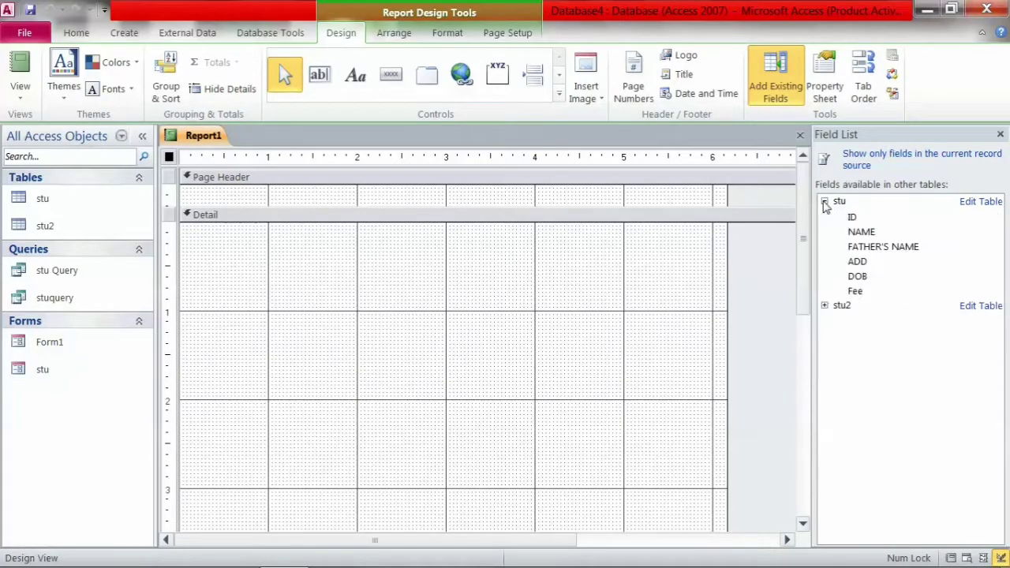
{"action": "left_click", "coordinate": [824, 306]}
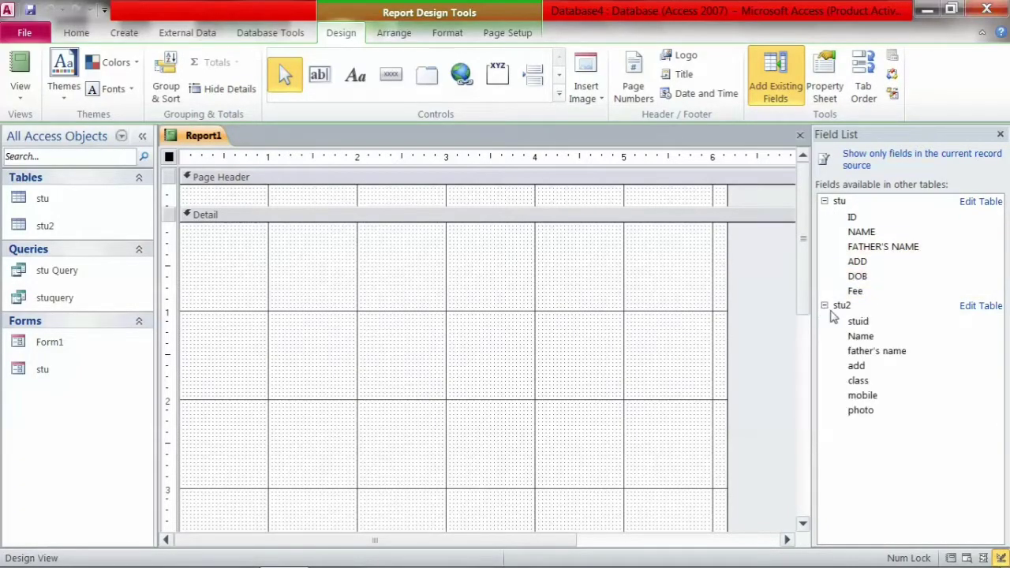
- Add the stuid, Name, father's name and mobile fields from stu2 to the Detail section, stacked at about 1.8 on the horizontal ruler
{"action": "left_click_drag", "start_coordinate": [864, 328], "coordinate": [565, 268]}
{"action": "left_click_drag", "start_coordinate": [432, 304], "coordinate": [339, 242]}
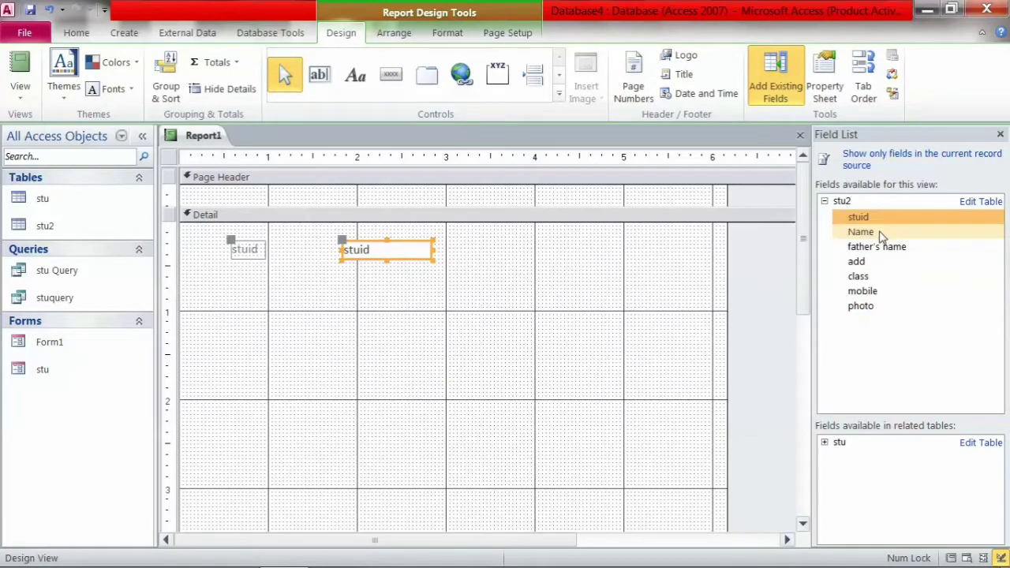
{"action": "left_click_drag", "start_coordinate": [881, 235], "coordinate": [399, 261]}
{"action": "left_click_drag", "start_coordinate": [347, 282], "coordinate": [346, 282]}
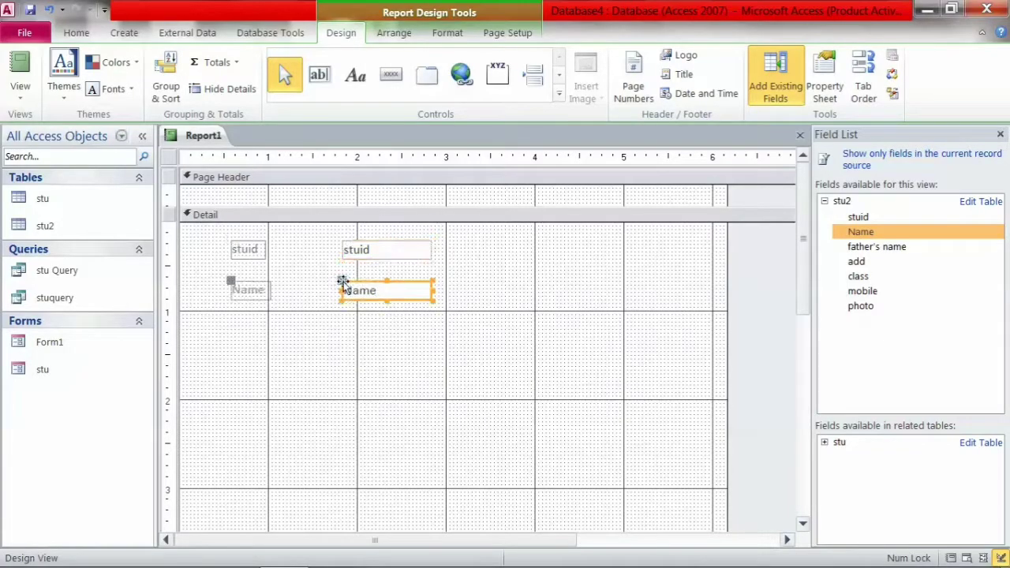
{"action": "left_click_drag", "start_coordinate": [881, 251], "coordinate": [347, 323]}
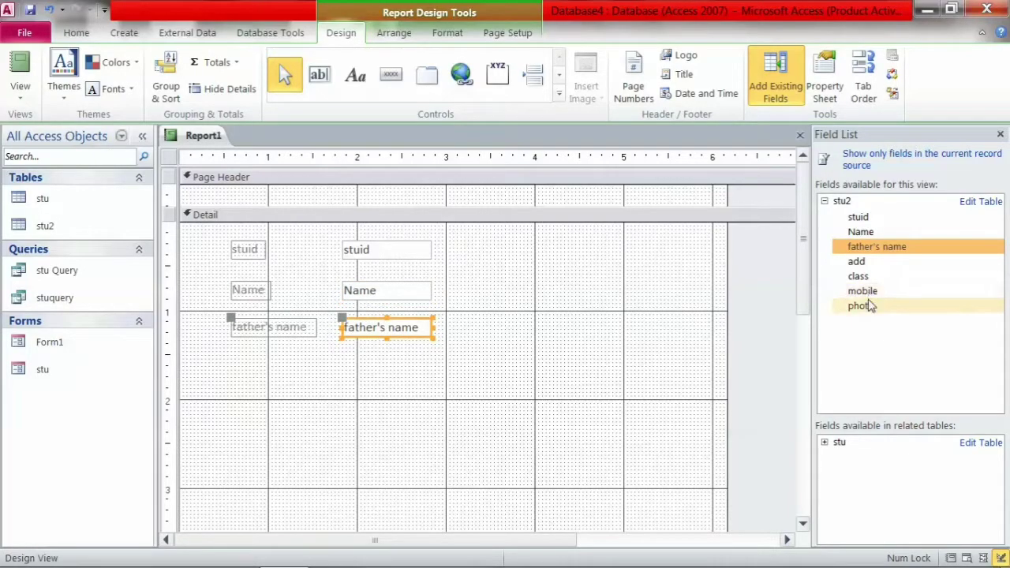
{"action": "left_click_drag", "start_coordinate": [860, 291], "coordinate": [347, 360]}
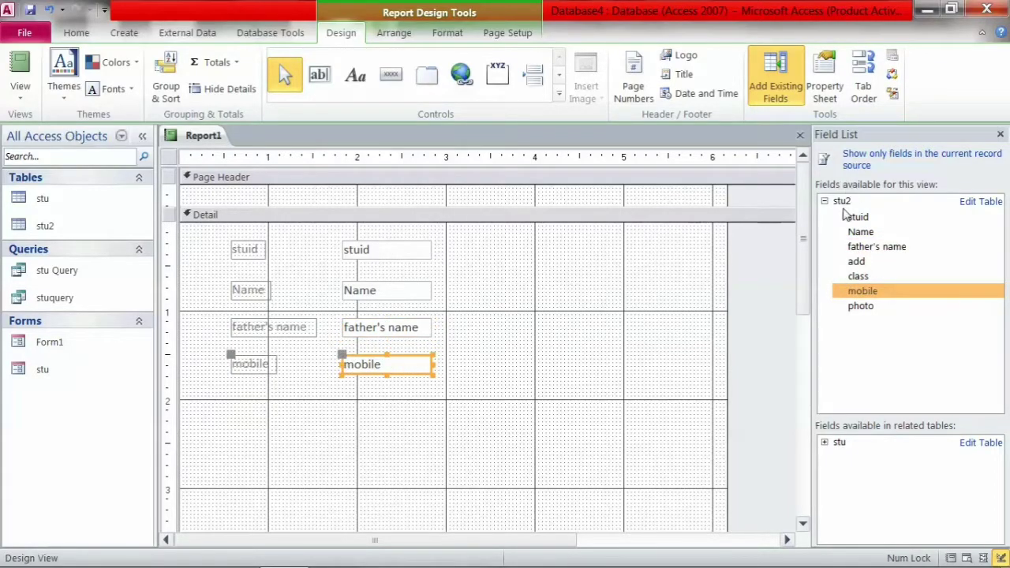
- Add Fee and DOB from stu and photo from stu2 below the mobile field, and close the field list
{"action": "left_click", "coordinate": [824, 443]}
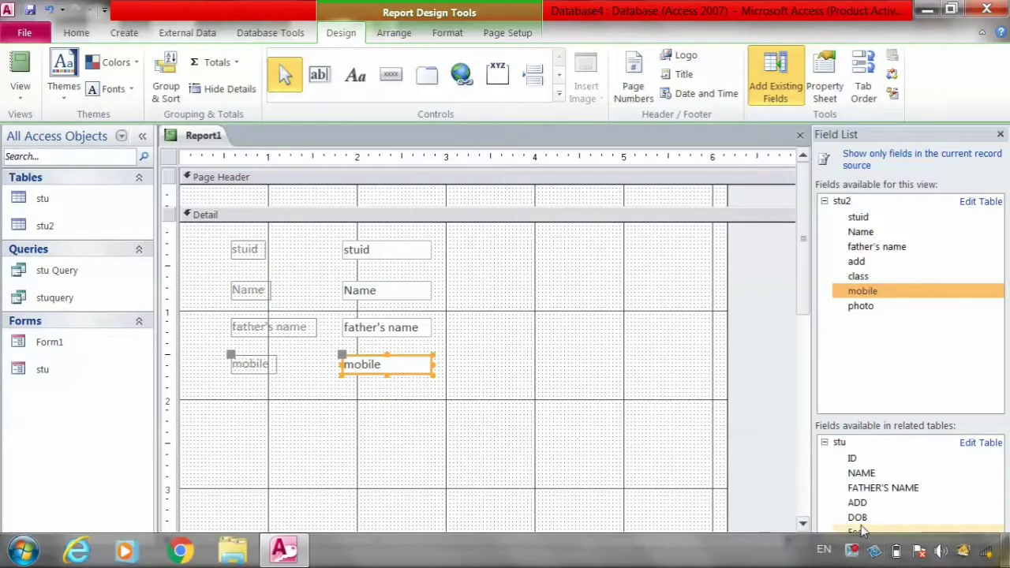
{"action": "left_click_drag", "start_coordinate": [863, 536], "coordinate": [344, 399]}
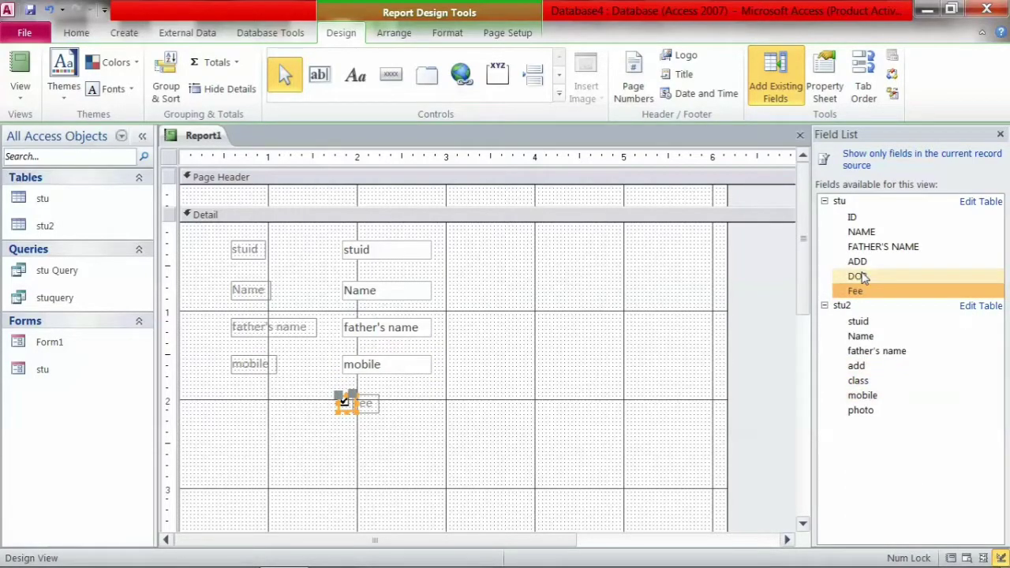
{"action": "left_click_drag", "start_coordinate": [874, 276], "coordinate": [344, 429]}
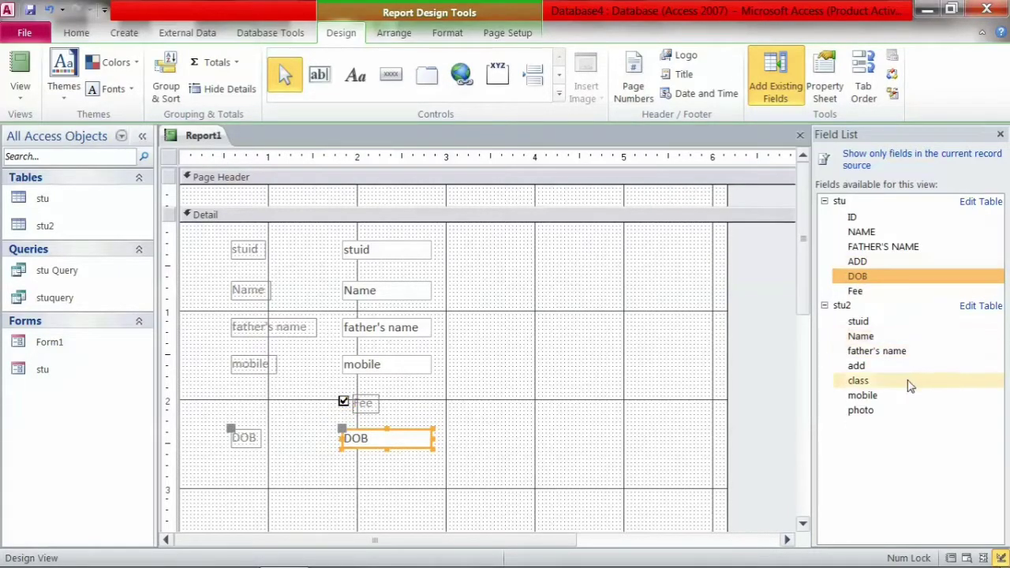
{"action": "left_click_drag", "start_coordinate": [884, 414], "coordinate": [344, 474]}
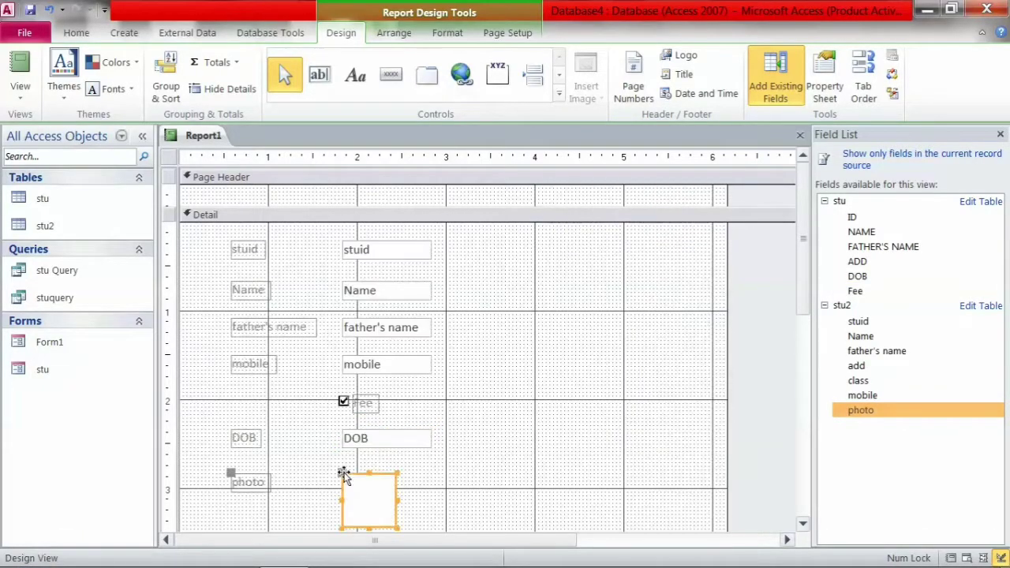
{"action": "left_click", "coordinate": [1001, 134]}
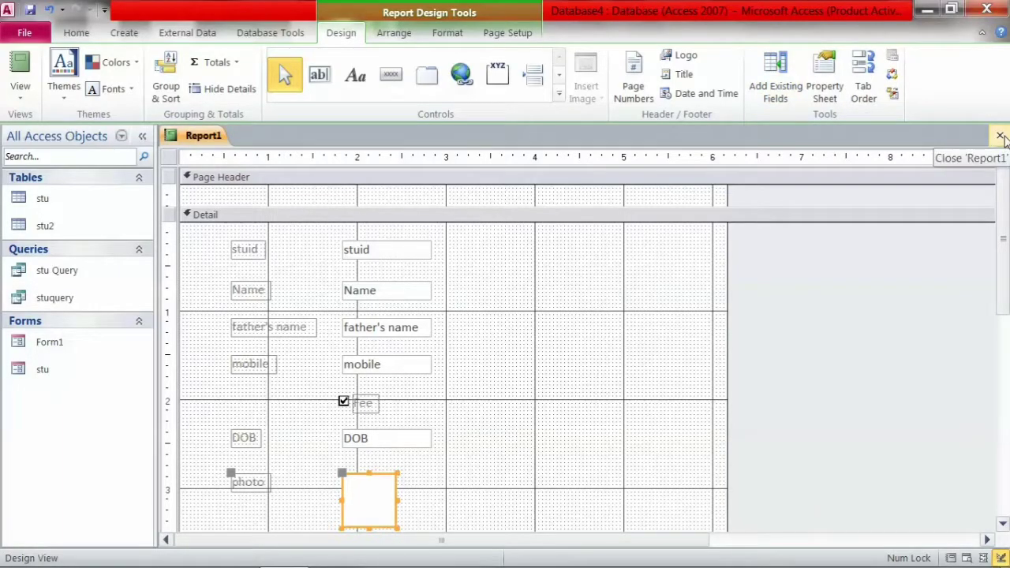
{"action": "left_click", "coordinate": [1002, 137]}
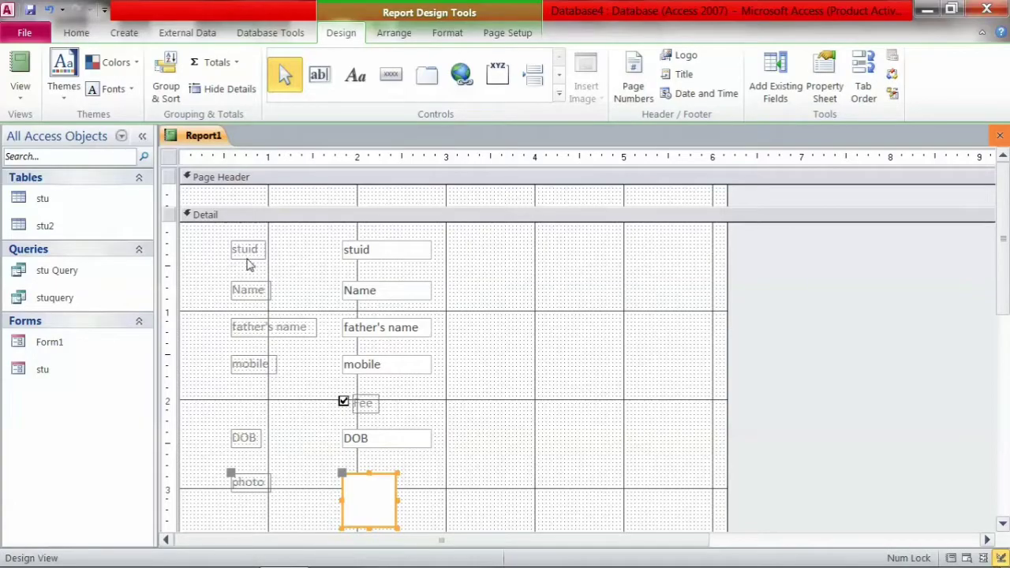
{"action": "key", "text": "ctrl+w"}
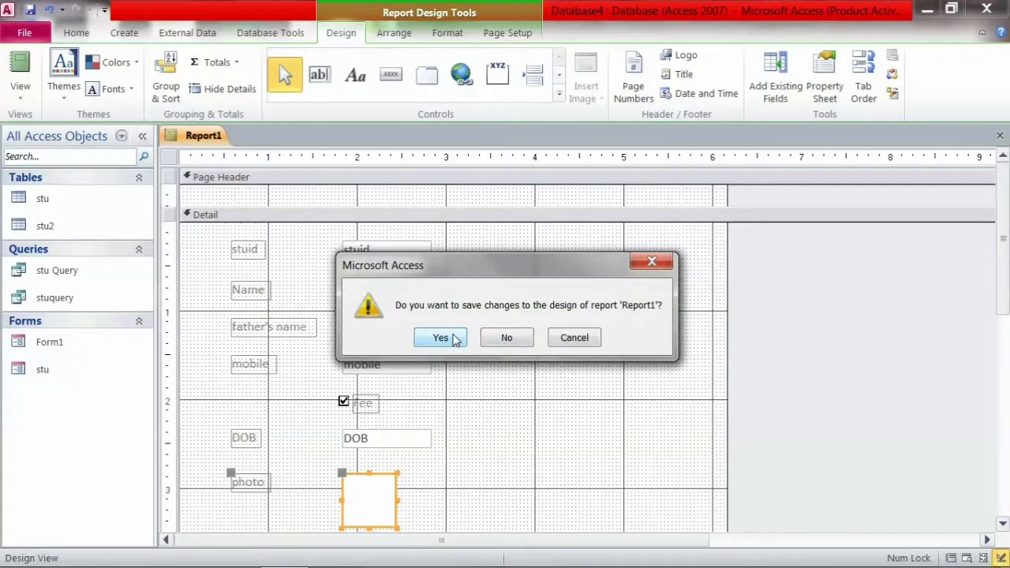
{"action": "left_click", "coordinate": [592, 340]}
- Align the stuid, Name, father's name, mobile, DOB and photo labels to the left
{"action": "left_click", "coordinate": [241, 249]}
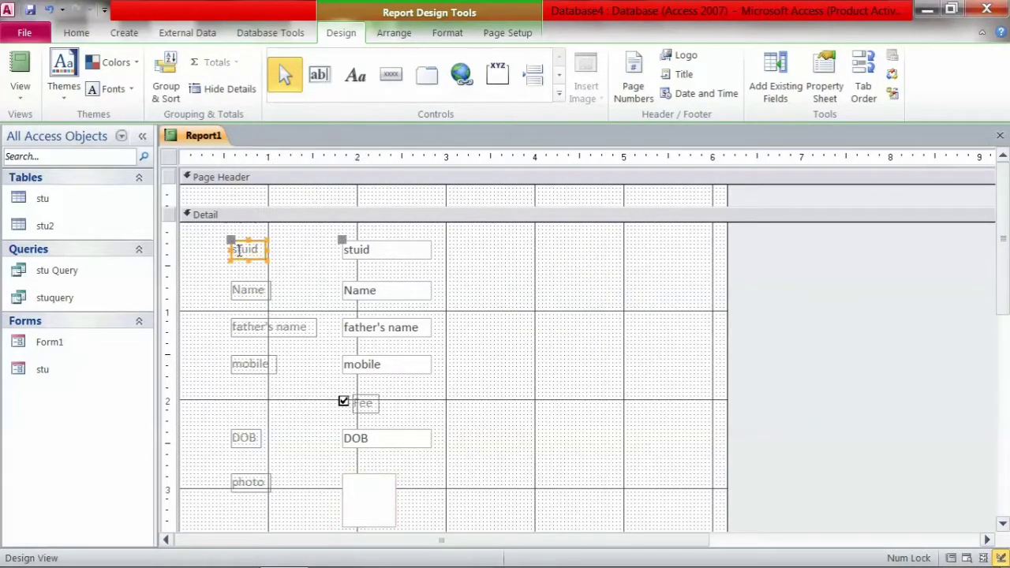
{"action": "left_click", "coordinate": [239, 291], "text": "shift"}
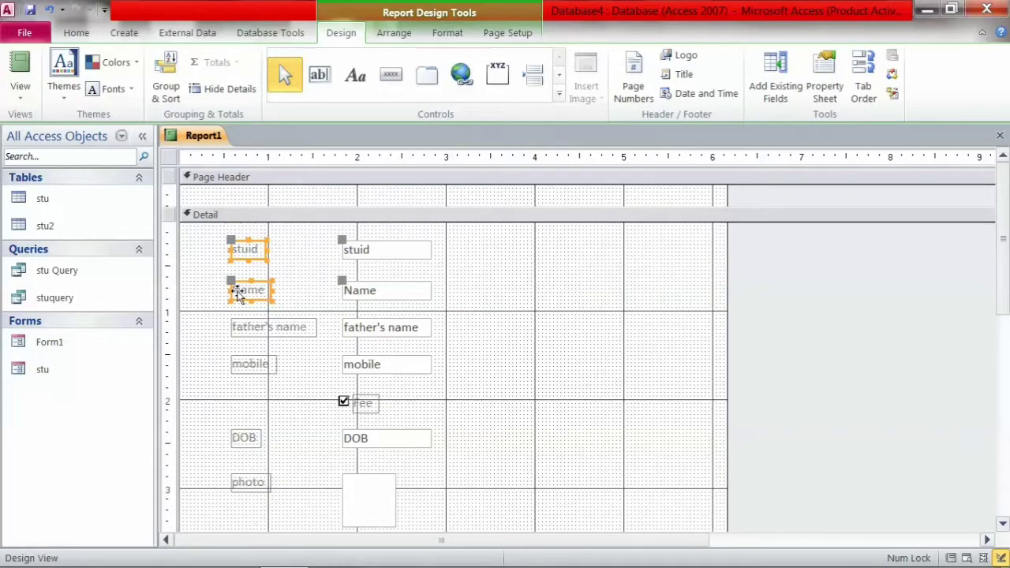
{"action": "left_click", "coordinate": [243, 332], "text": "shift"}
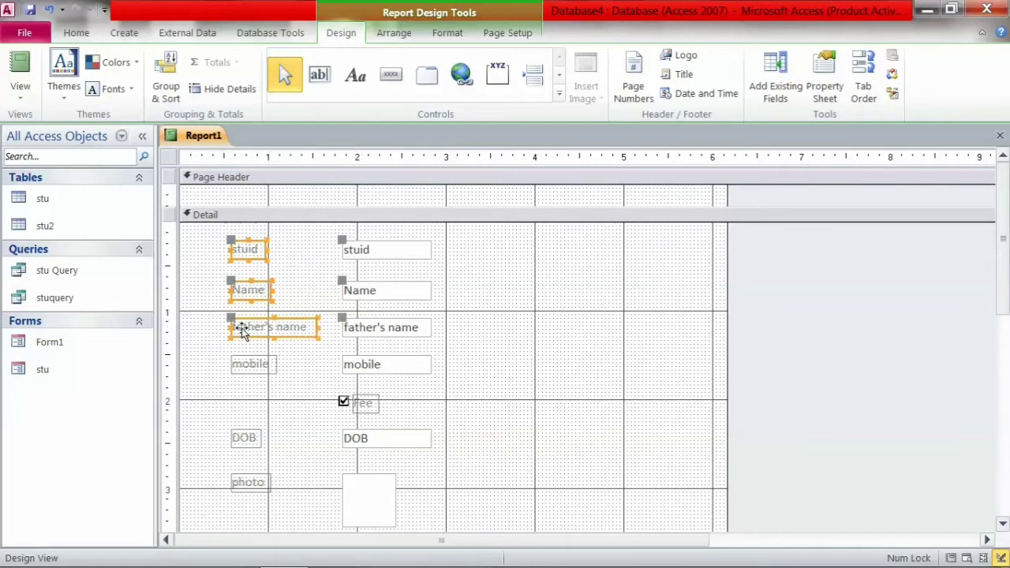
{"action": "left_click", "coordinate": [244, 364], "text": "shift"}
{"action": "left_click", "coordinate": [245, 442], "text": "shift"}
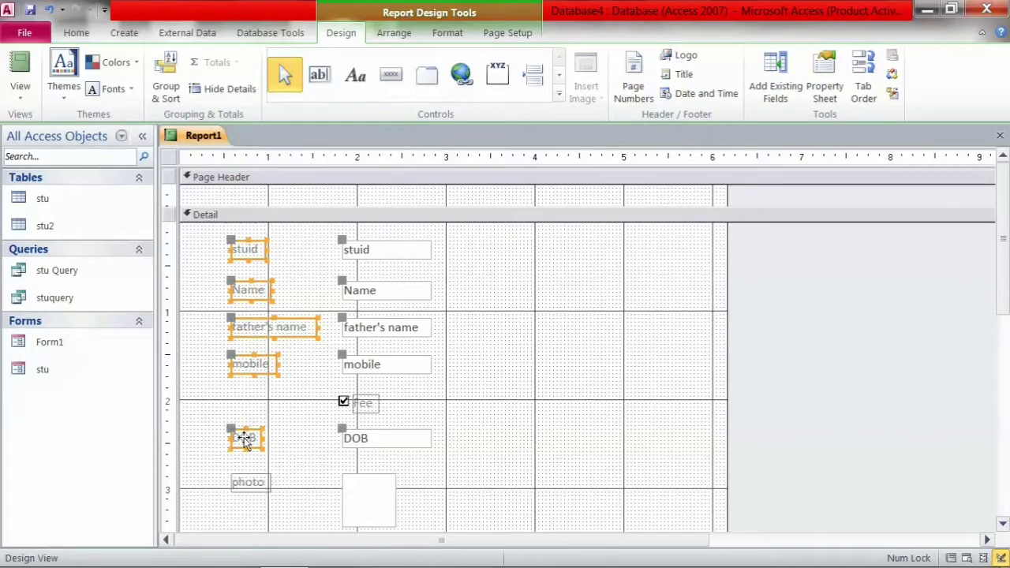
{"action": "left_click", "coordinate": [249, 481], "text": "shift"}
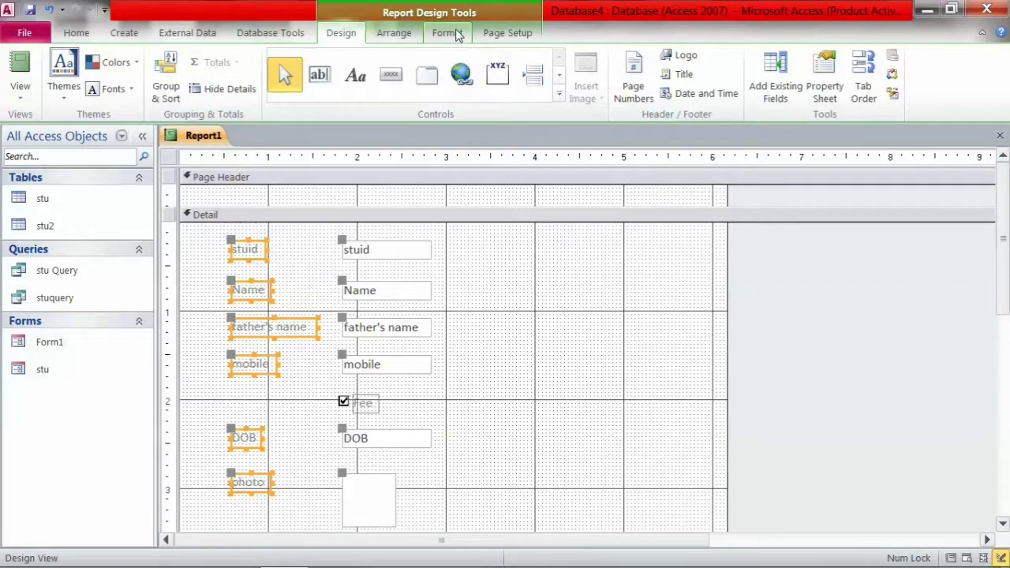
{"action": "left_click", "coordinate": [454, 34]}
{"action": "left_click", "coordinate": [406, 33]}
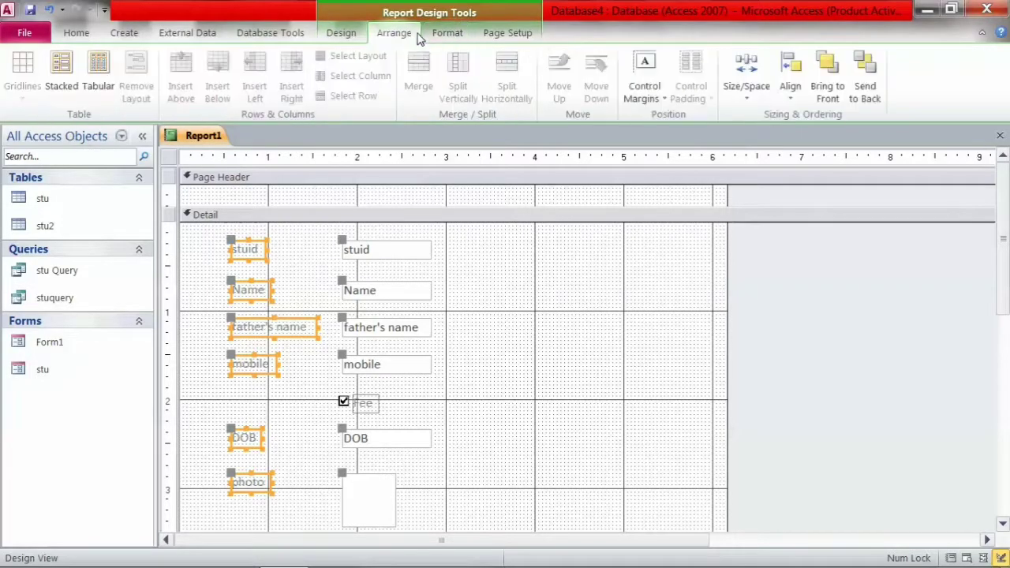
{"action": "left_click", "coordinate": [792, 91]}
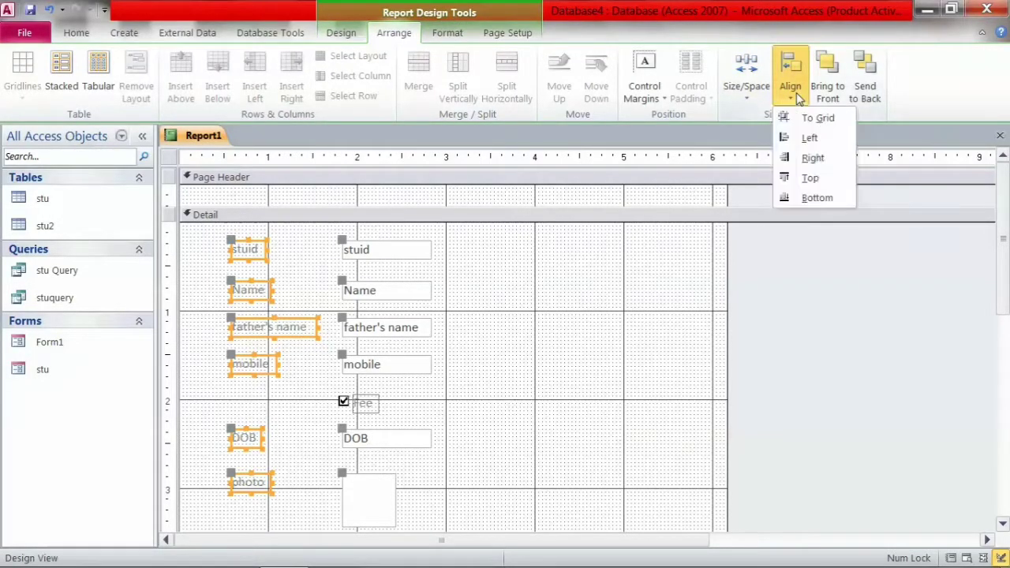
{"action": "left_click", "coordinate": [813, 140]}
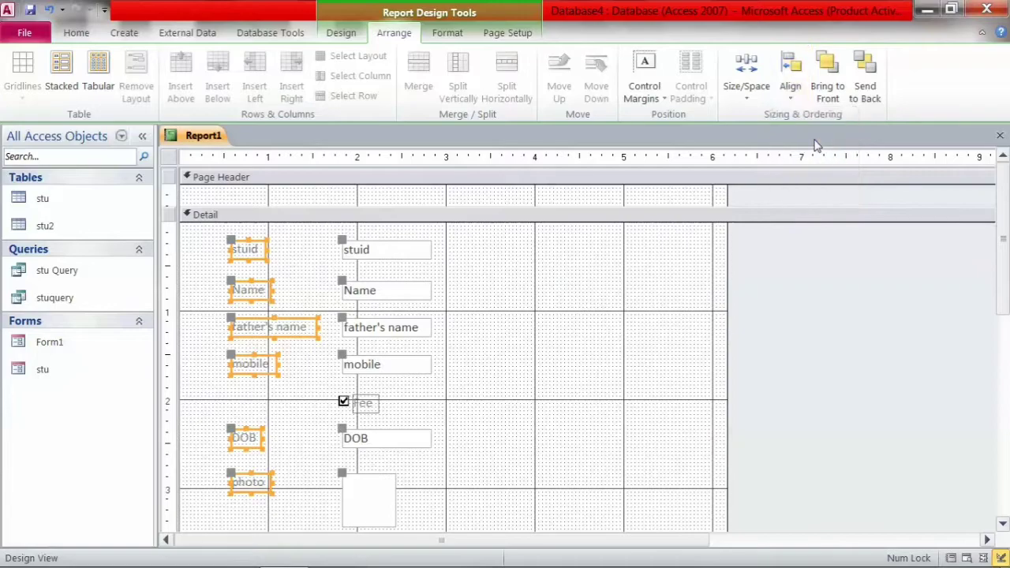
- Apply equal vertical spacing to the selected field labels and deselect them
{"action": "left_click", "coordinate": [761, 99]}
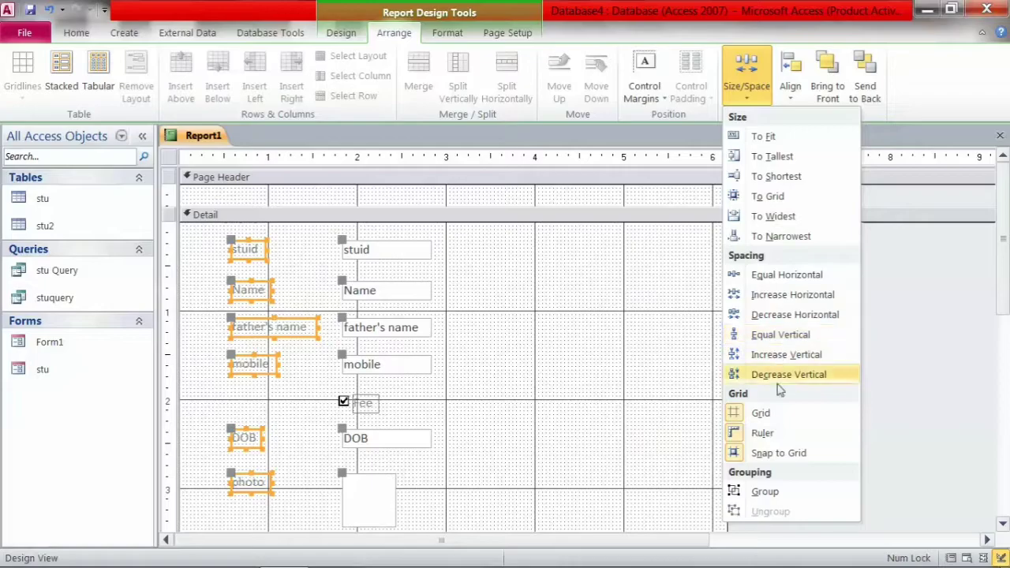
{"action": "left_click", "coordinate": [776, 338]}
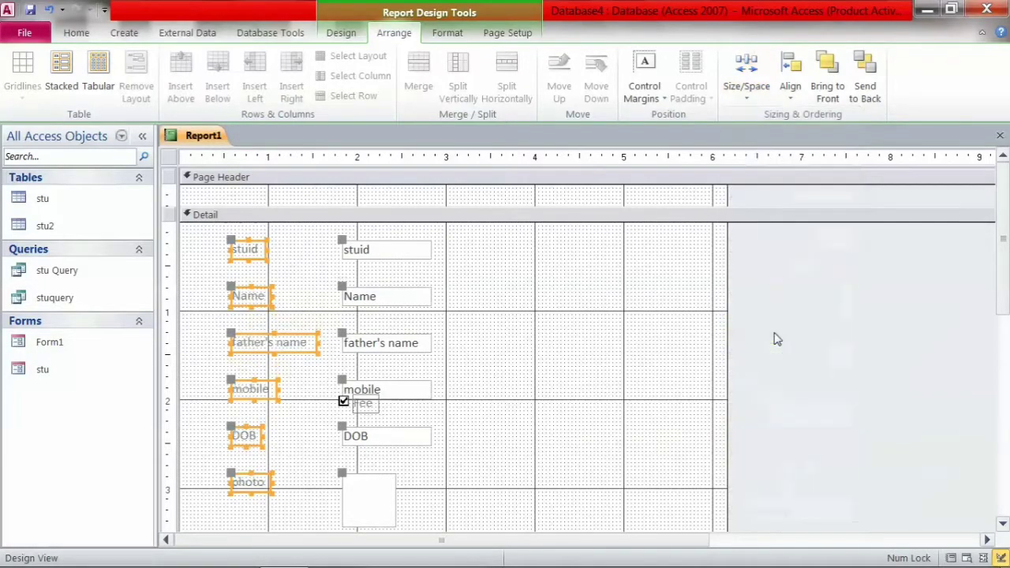
{"action": "left_click", "coordinate": [473, 403]}
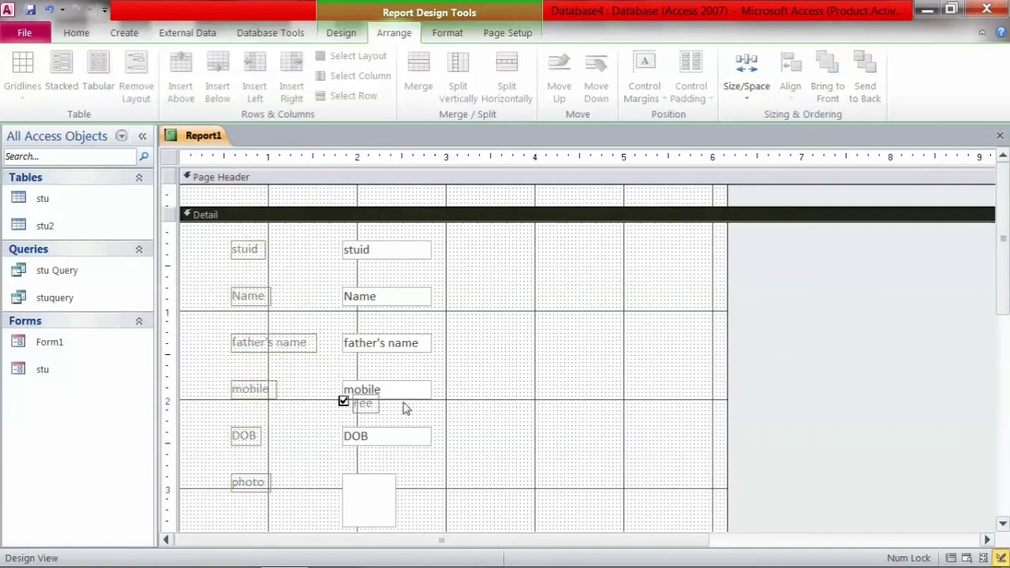
- Move the Fee check box and its label to the empty area beside father's name and mobile, at about 3.3 and 4.2 on the ruler
{"action": "left_click", "coordinate": [354, 402]}
{"action": "left_click_drag", "start_coordinate": [354, 402], "coordinate": [599, 357]}
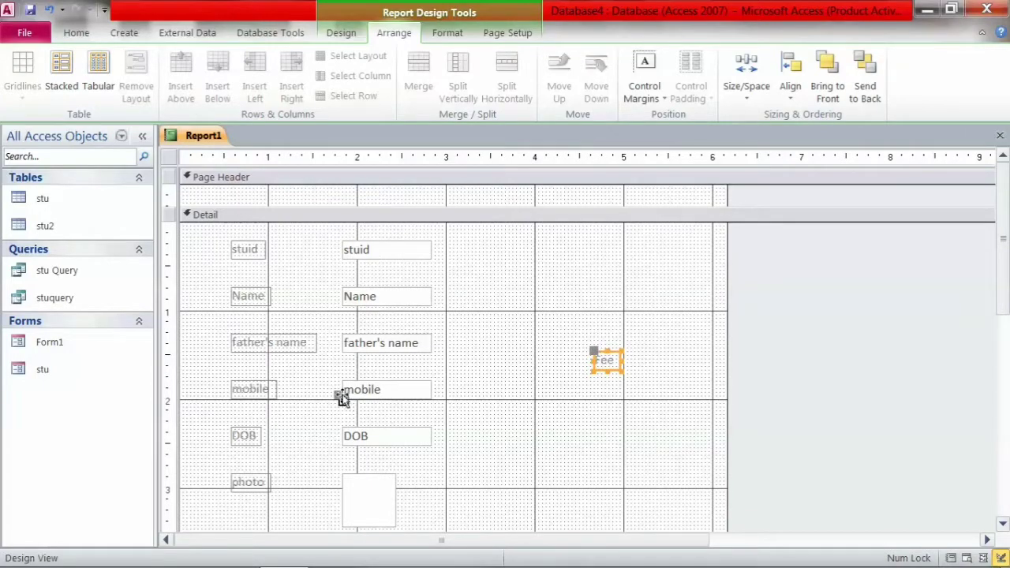
{"action": "left_click_drag", "start_coordinate": [343, 399], "coordinate": [514, 358]}
{"action": "left_click", "coordinate": [604, 358]}
{"action": "left_click_drag", "start_coordinate": [605, 358], "coordinate": [564, 361]}
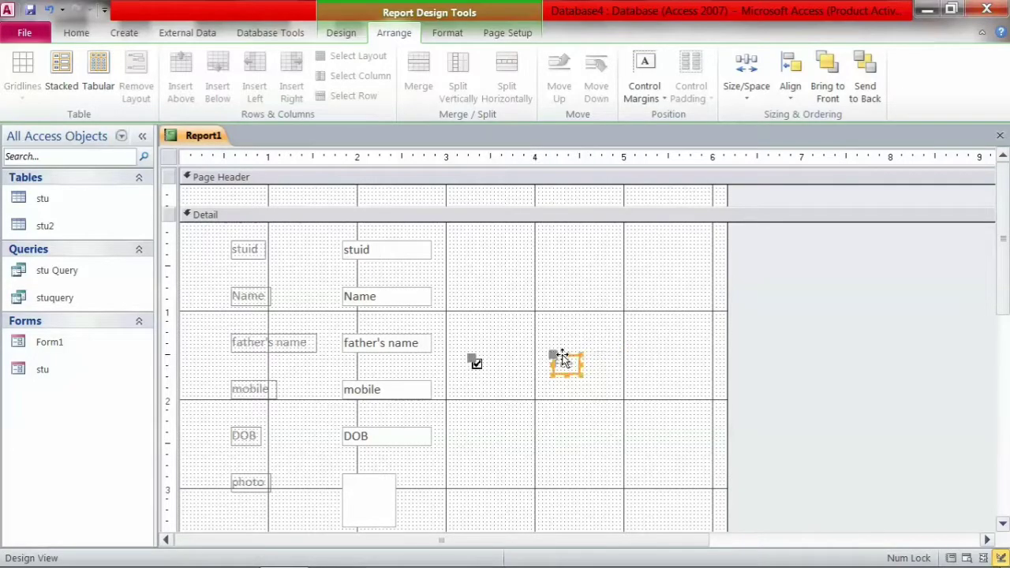
- Close the report design and save it with the name Report1
{"action": "left_click", "coordinate": [1000, 136]}
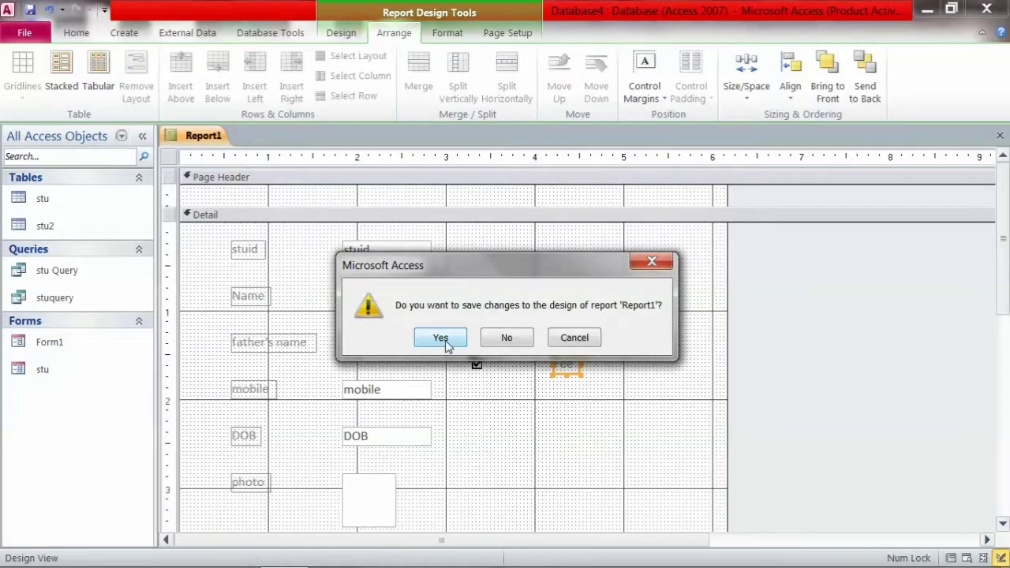
{"action": "left_click", "coordinate": [443, 340]}
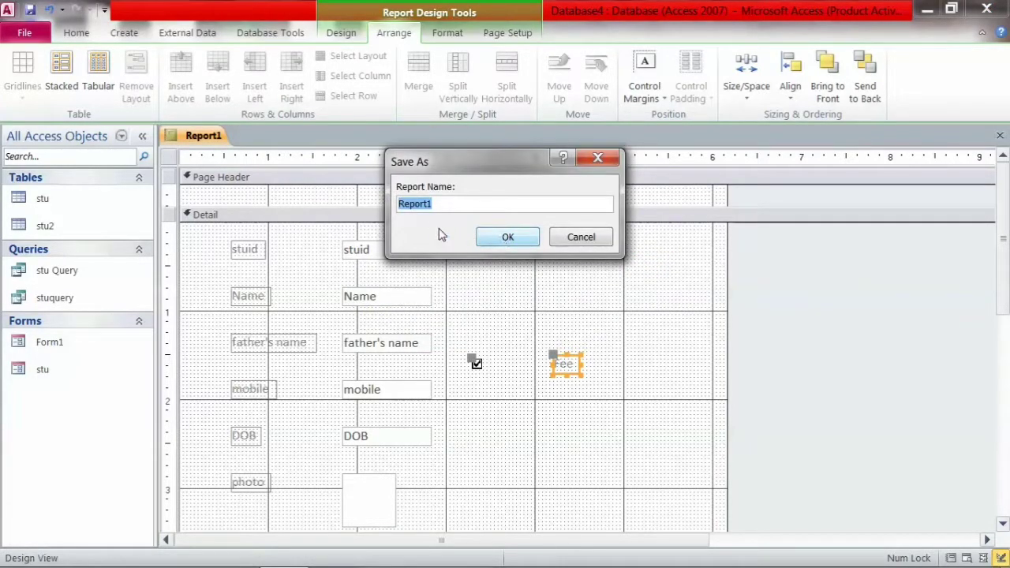
{"action": "left_click", "coordinate": [497, 236]}
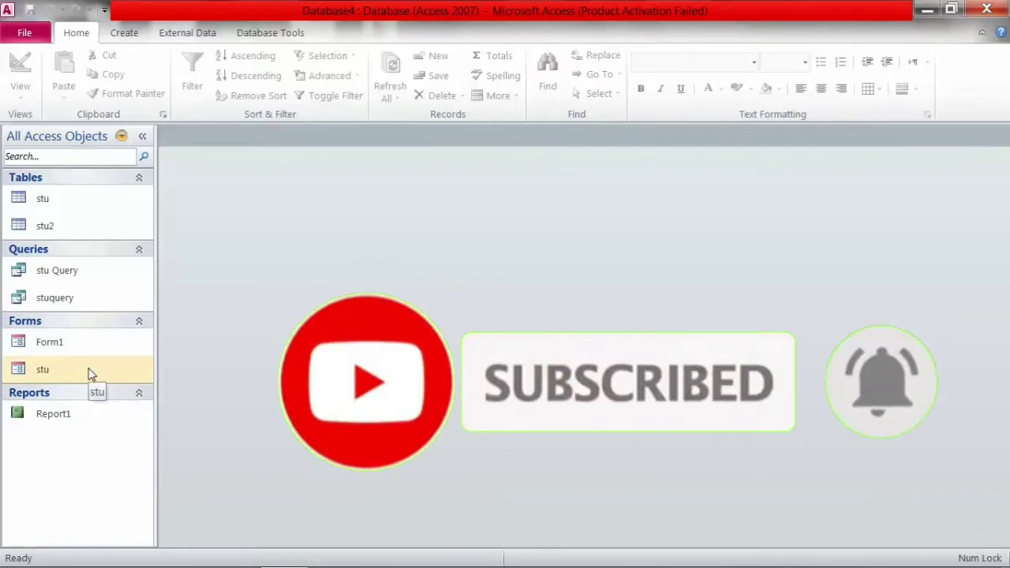
- Open Report1, look through its records in Report View, and close it
{"action": "double_click", "coordinate": [70, 411]}
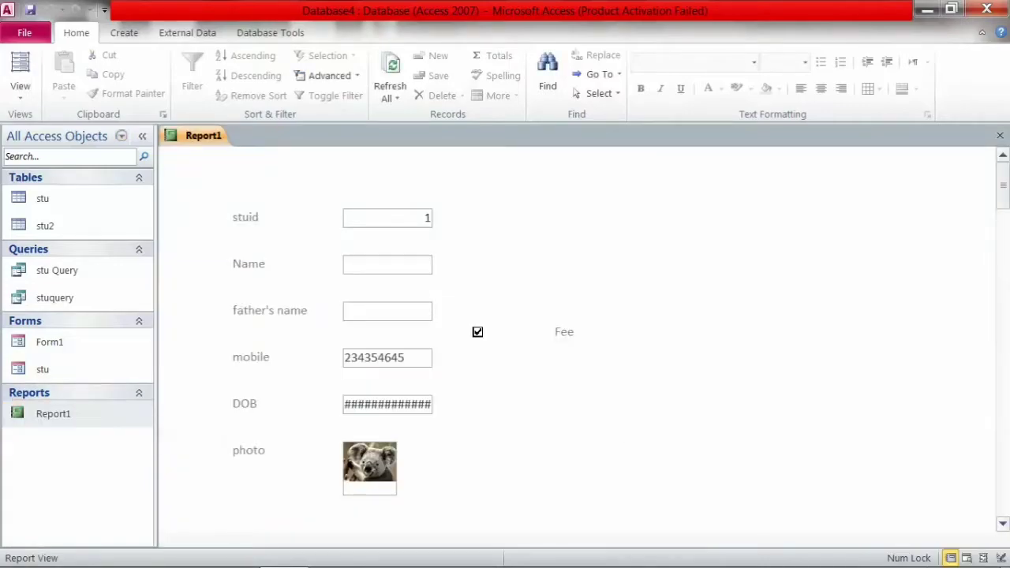
{"action": "left_click", "coordinate": [1003, 524]}
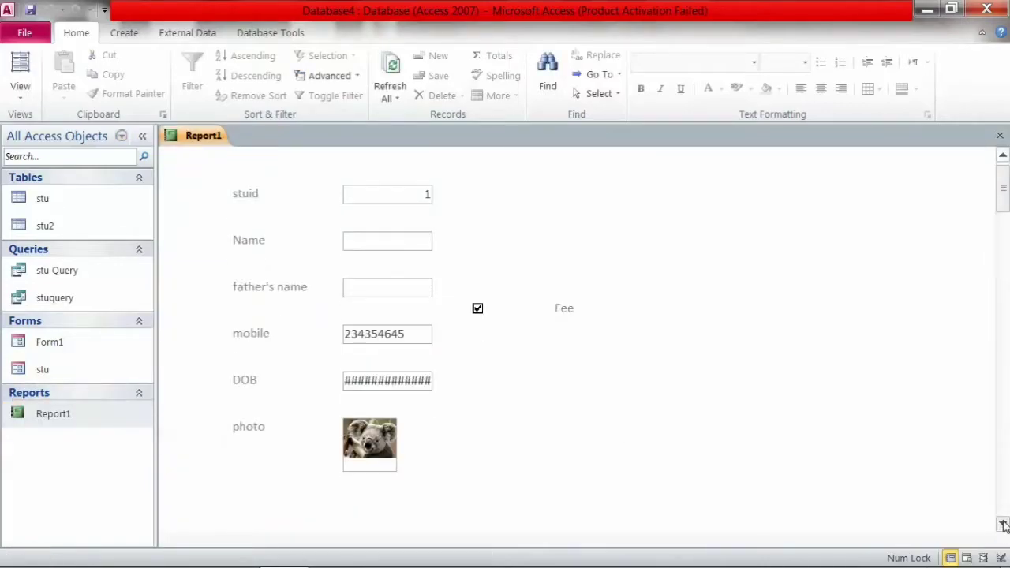
{"action": "left_click_drag", "start_coordinate": [1003, 524], "coordinate": [989, 187]}
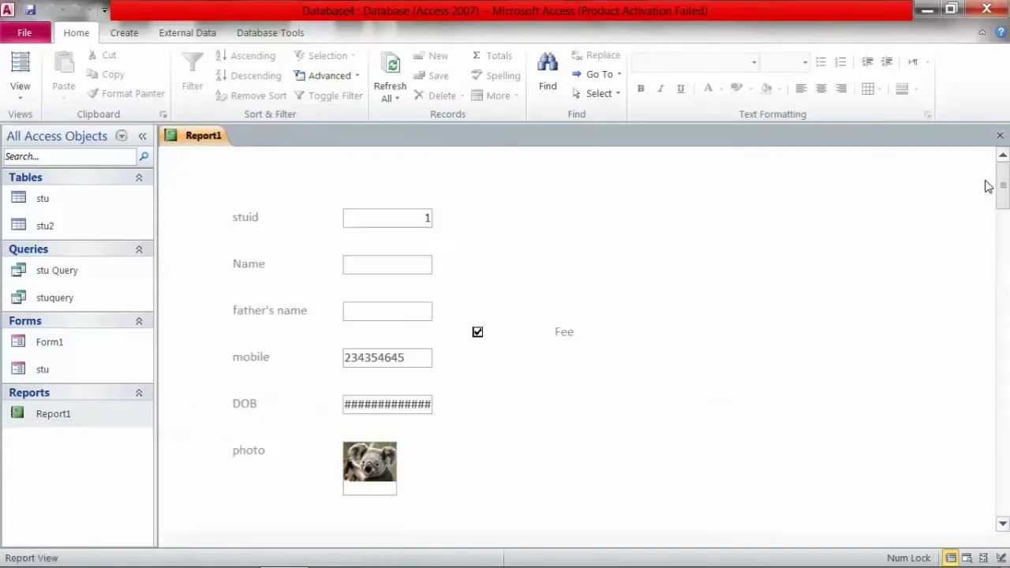
{"action": "left_click", "coordinate": [1001, 136]}
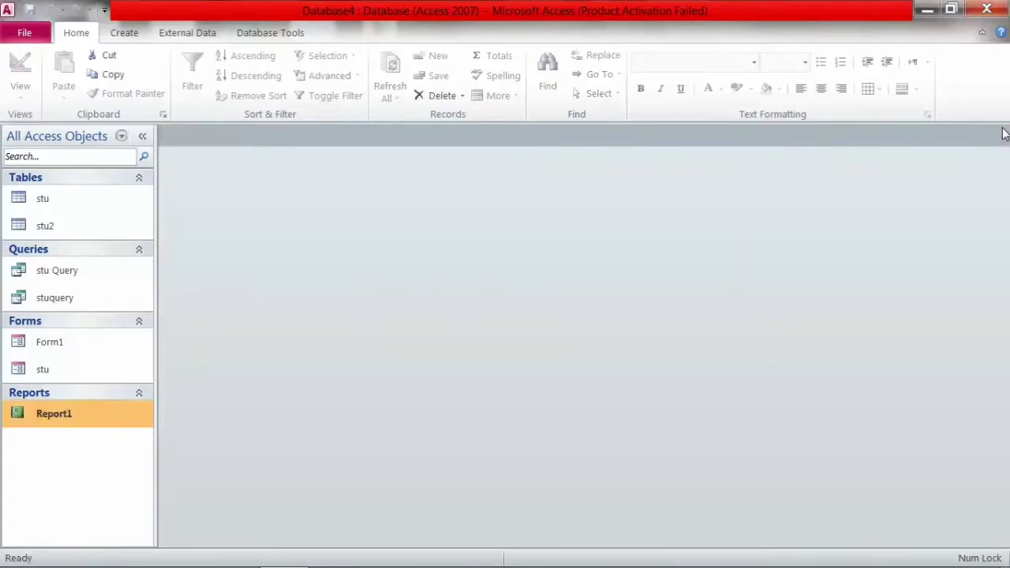
- Start a report with the Report Wizard and include all fields of the stu table except DOB
{"action": "left_click", "coordinate": [141, 33]}
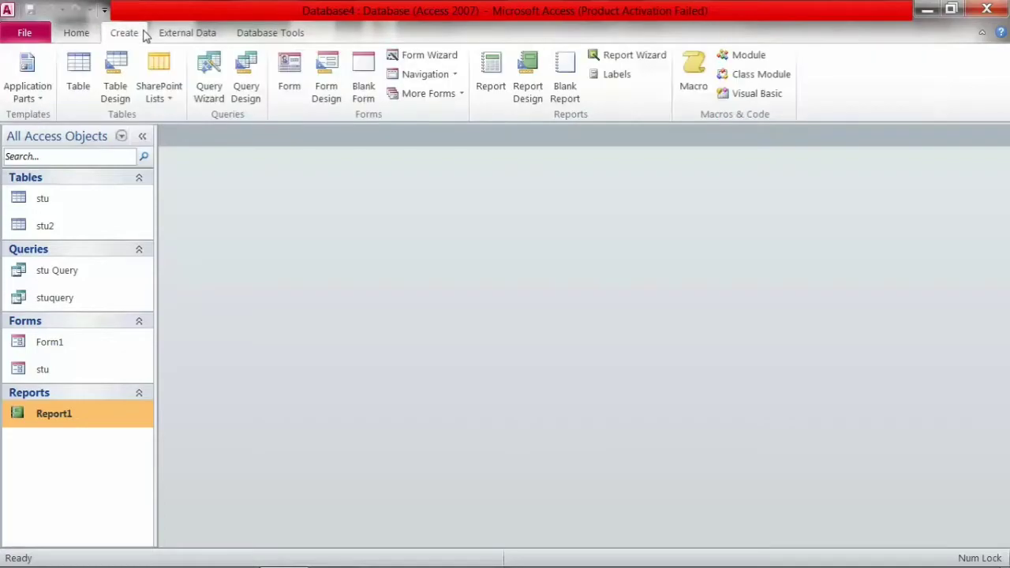
{"action": "left_click", "coordinate": [638, 54]}
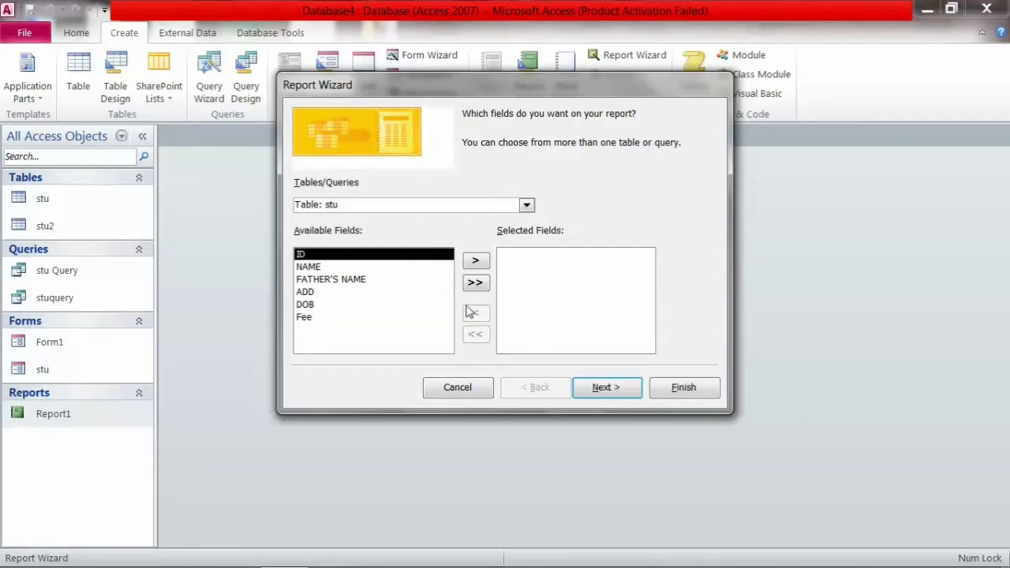
{"action": "left_click", "coordinate": [525, 205]}
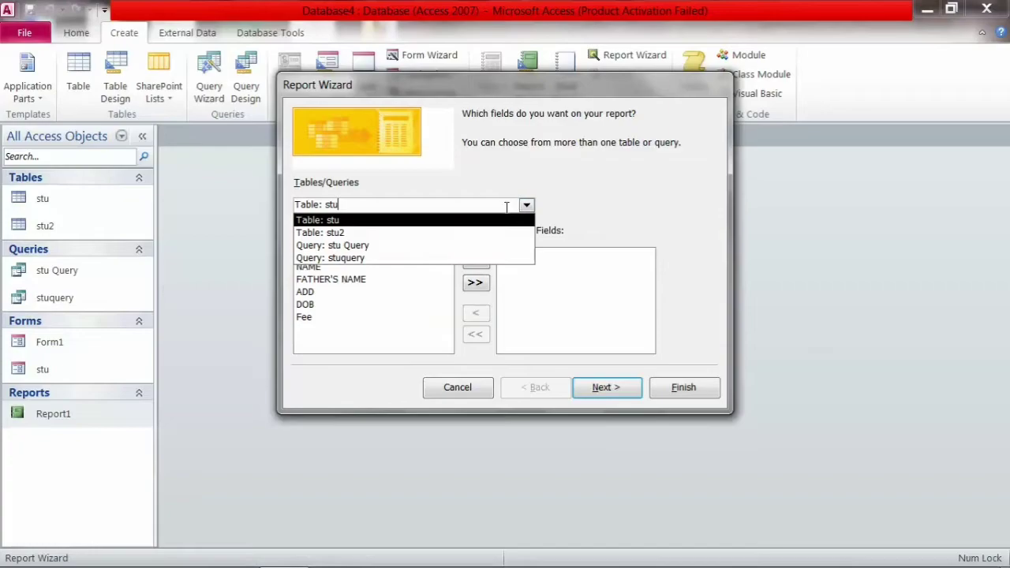
{"action": "left_click", "coordinate": [445, 227]}
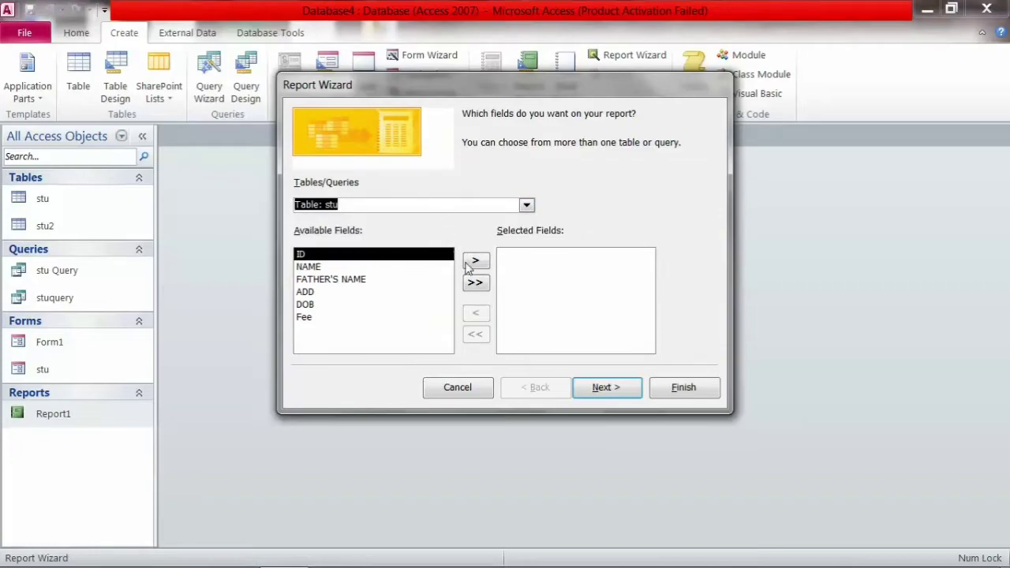
{"action": "left_click", "coordinate": [476, 281]}
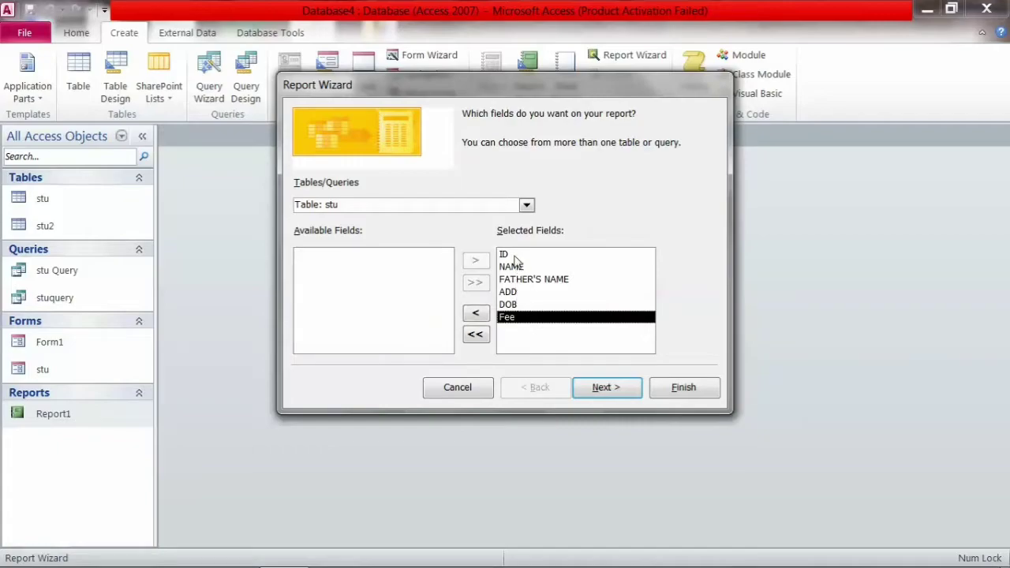
{"action": "left_click", "coordinate": [521, 306]}
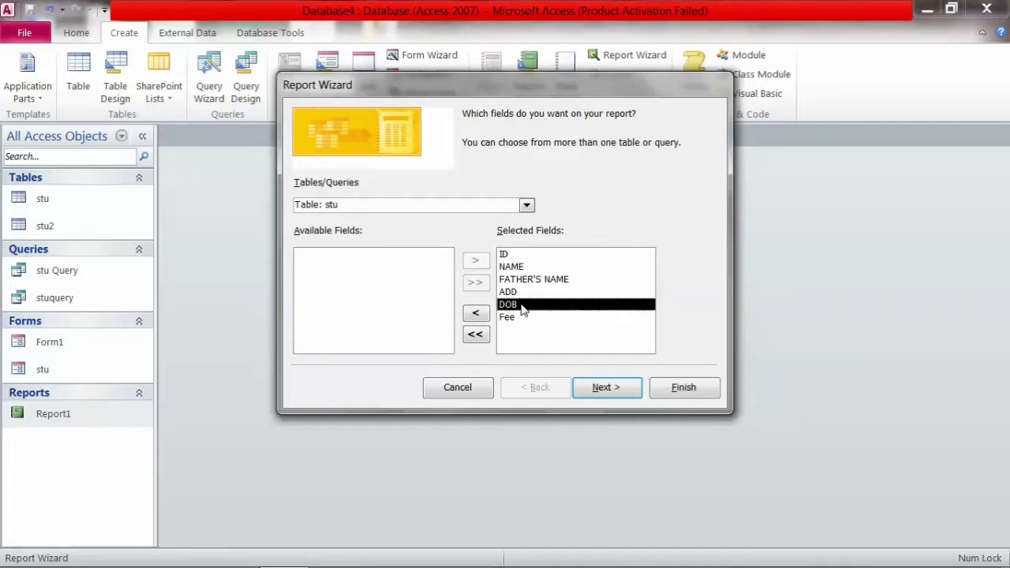
{"action": "left_click", "coordinate": [476, 314]}
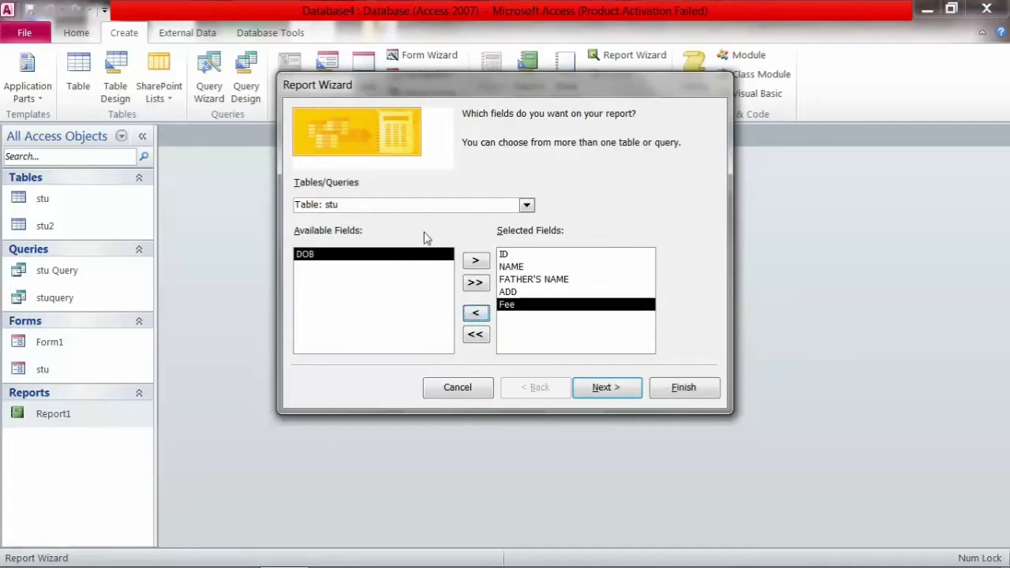
- Add the class, mobile and photo fields of the stu2 table to the report's selected fields
{"action": "left_click", "coordinate": [527, 206]}
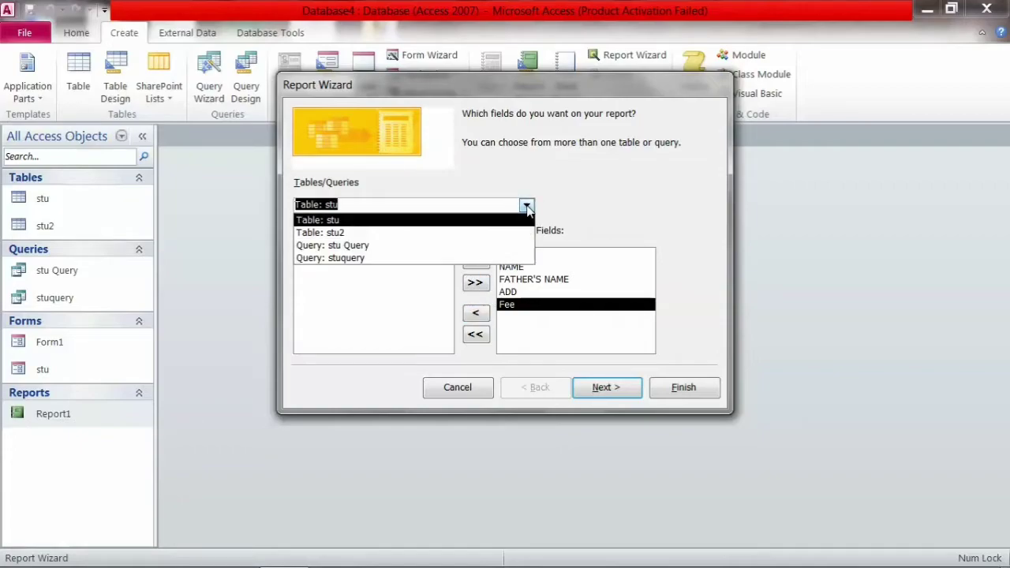
{"action": "left_click", "coordinate": [488, 232]}
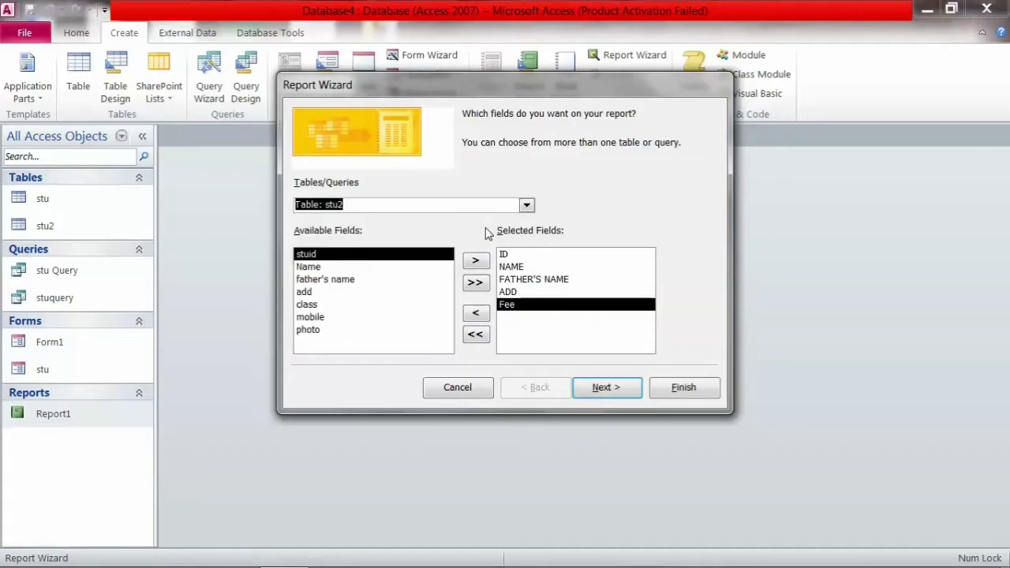
{"action": "left_click", "coordinate": [322, 319]}
{"action": "left_click", "coordinate": [351, 306]}
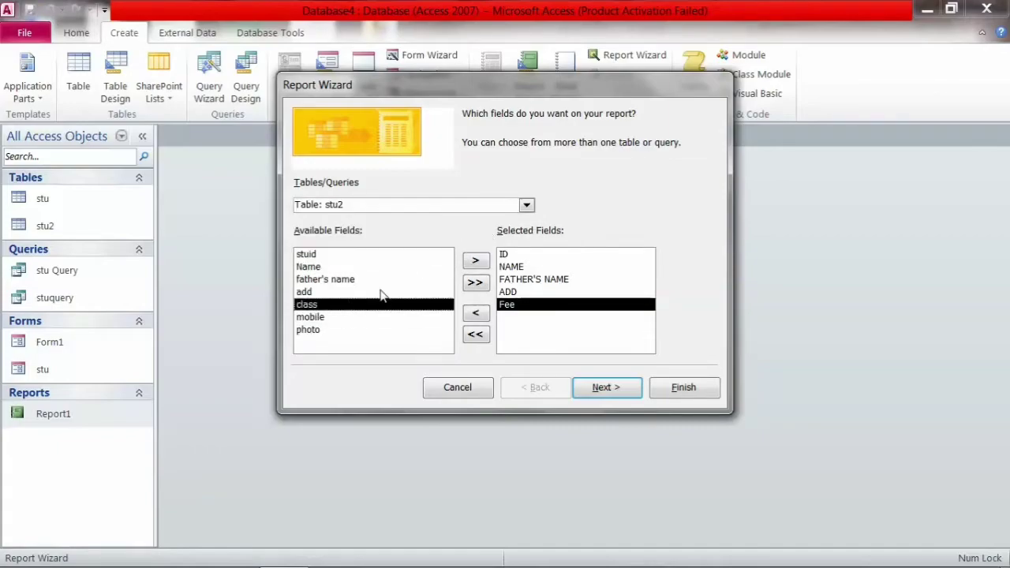
{"action": "left_click", "coordinate": [478, 265]}
{"action": "left_click", "coordinate": [477, 263]}
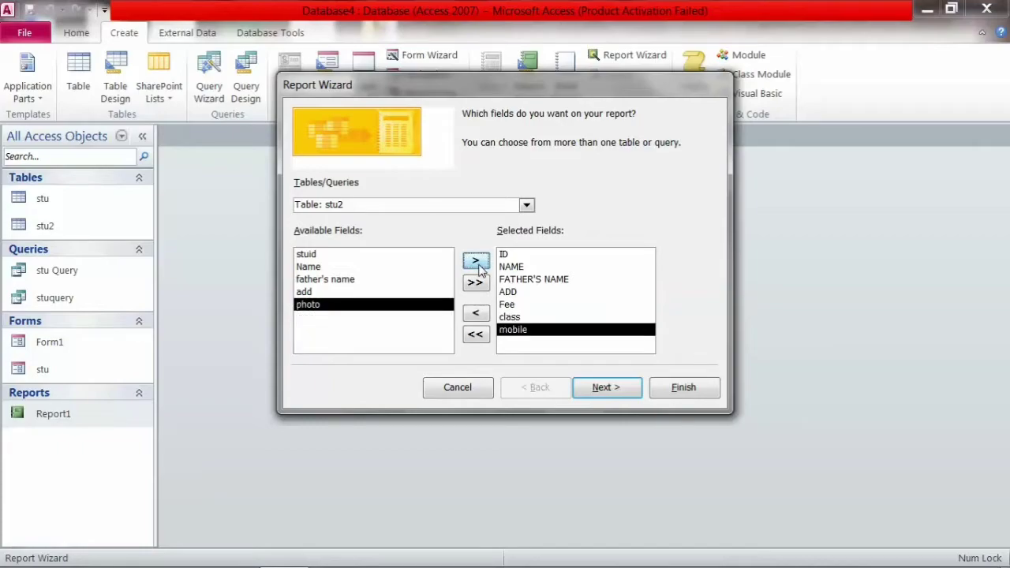
{"action": "left_click", "coordinate": [476, 263]}
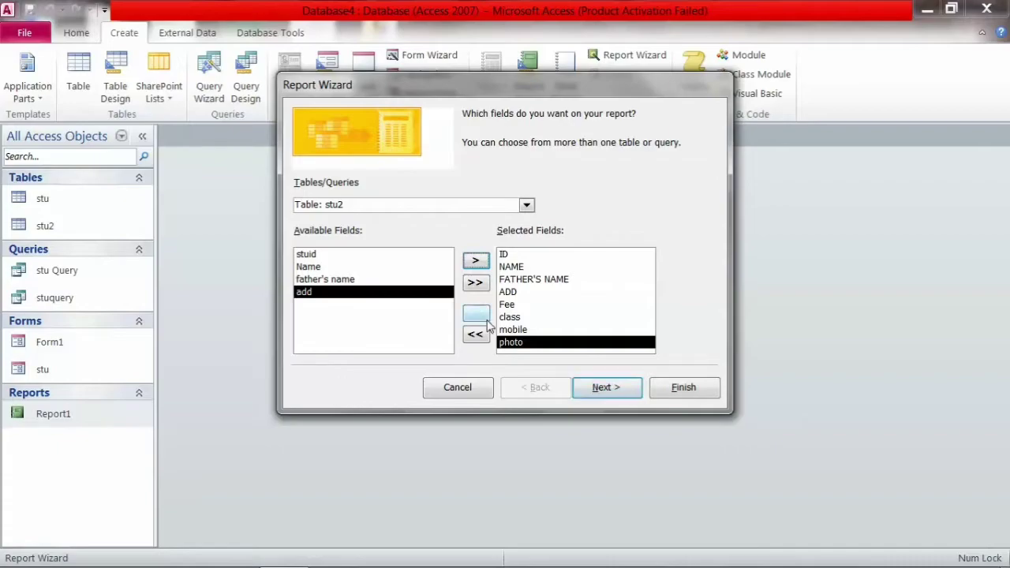
- Accept the selected fields and proceed to the sort order without adding any grouping level
{"action": "left_click", "coordinate": [526, 205]}
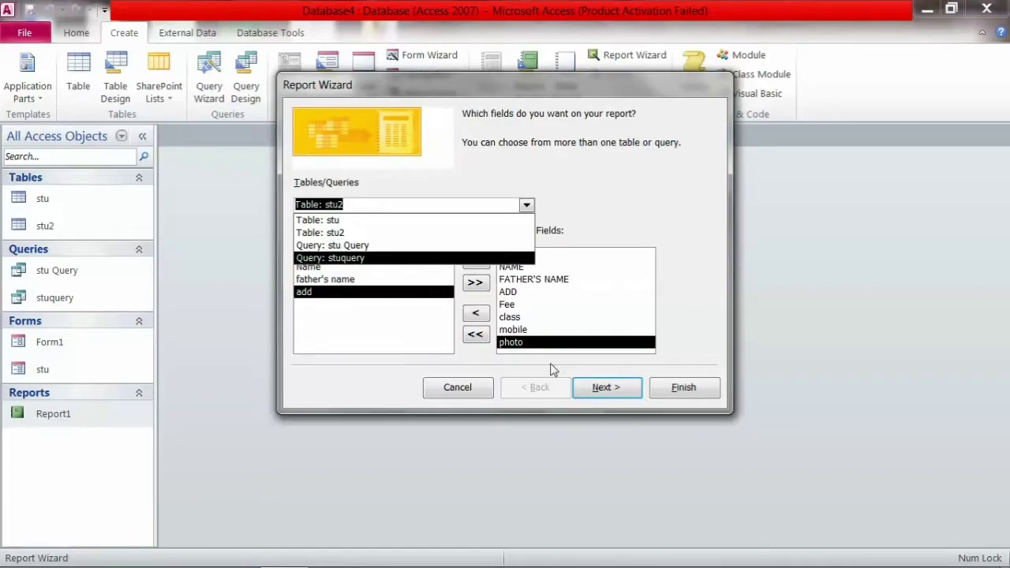
{"action": "left_click", "coordinate": [608, 388]}
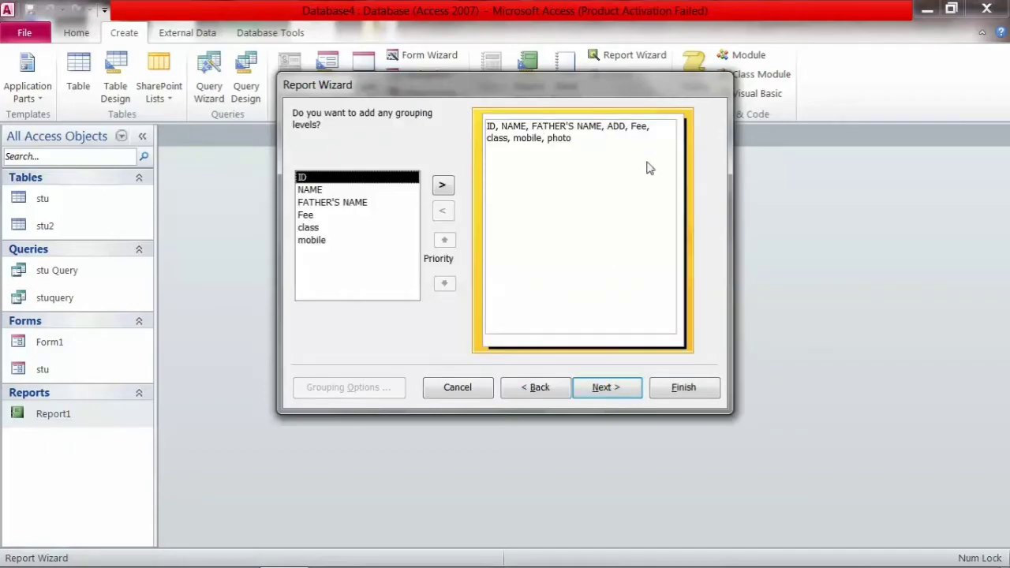
{"action": "left_click", "coordinate": [615, 390]}
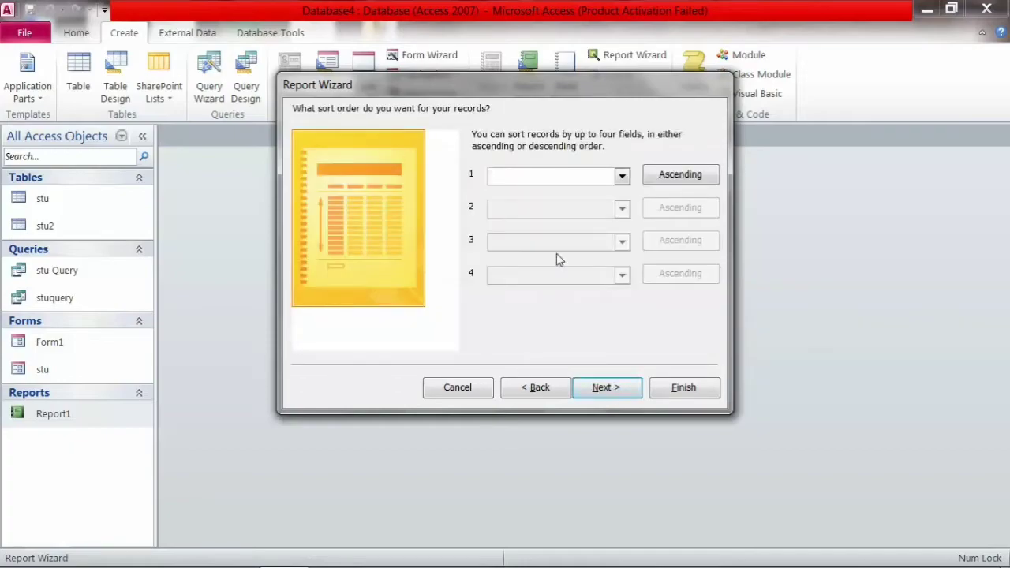
- Sort the report's records in ascending order by ID, mobile, Fee and NAME, in that priority
{"action": "left_click", "coordinate": [623, 177]}
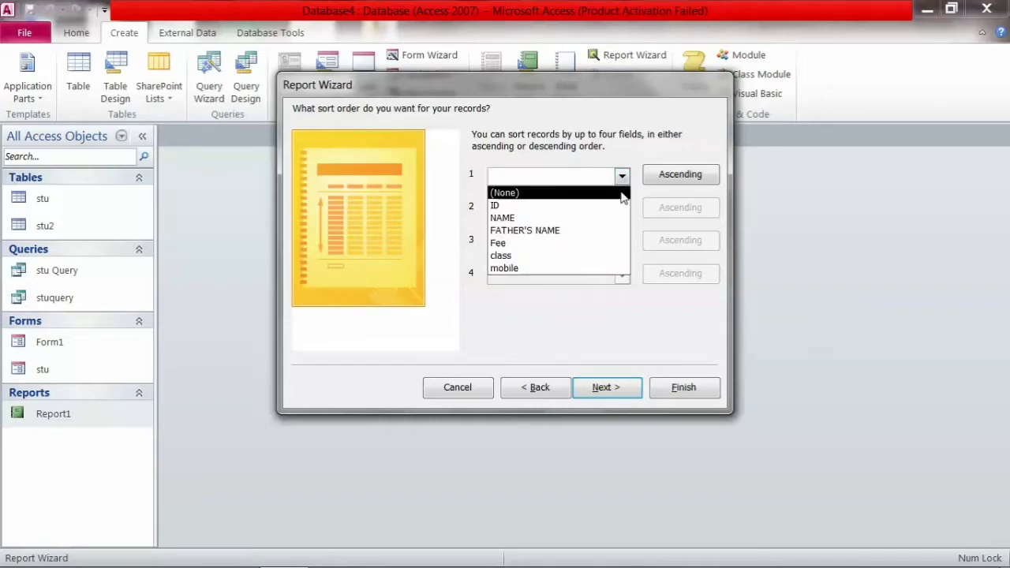
{"action": "left_click", "coordinate": [574, 270]}
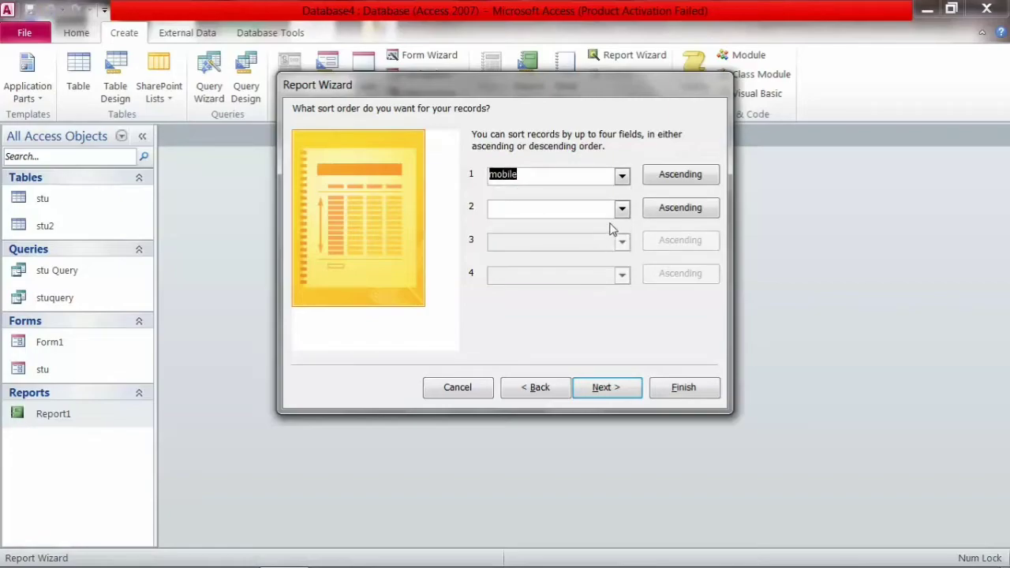
{"action": "left_click", "coordinate": [622, 176]}
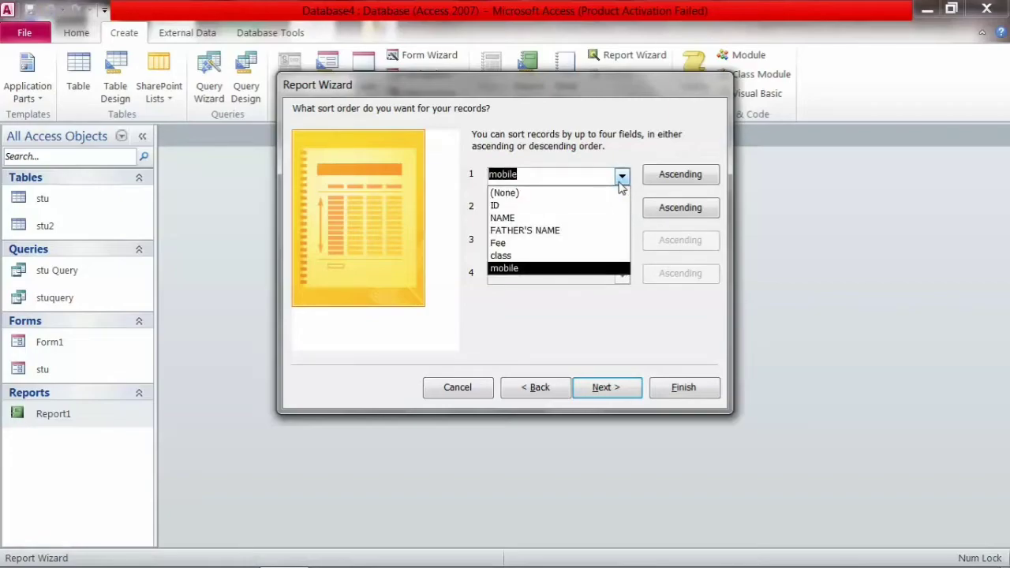
{"action": "left_click", "coordinate": [570, 207]}
{"action": "left_click", "coordinate": [622, 210]}
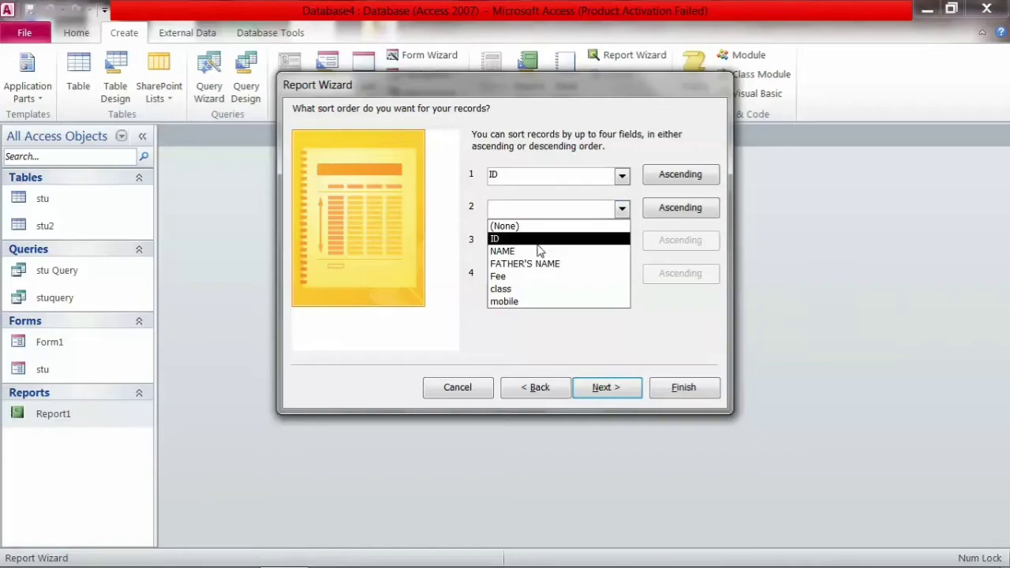
{"action": "left_click", "coordinate": [527, 301]}
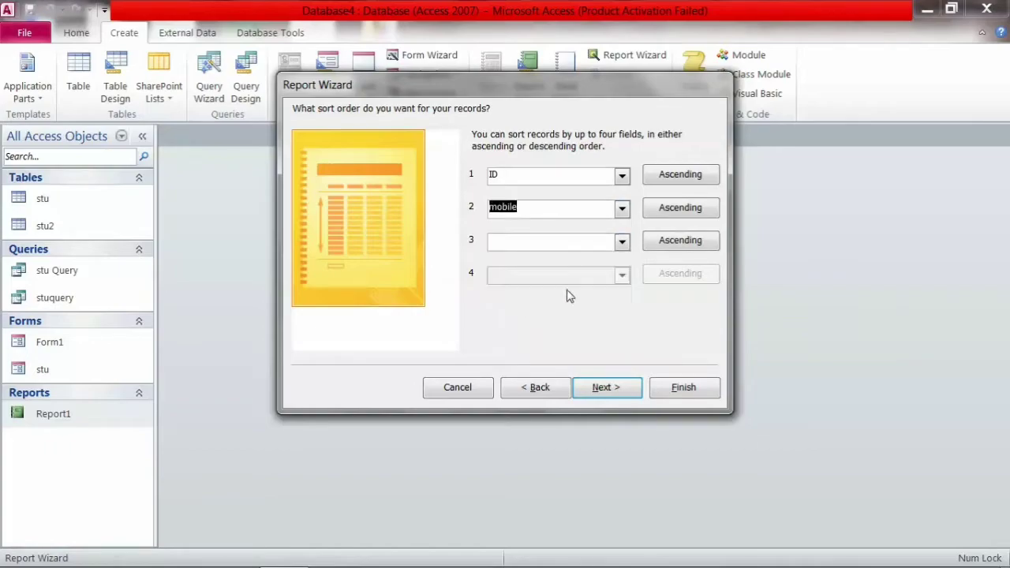
{"action": "left_click", "coordinate": [622, 242]}
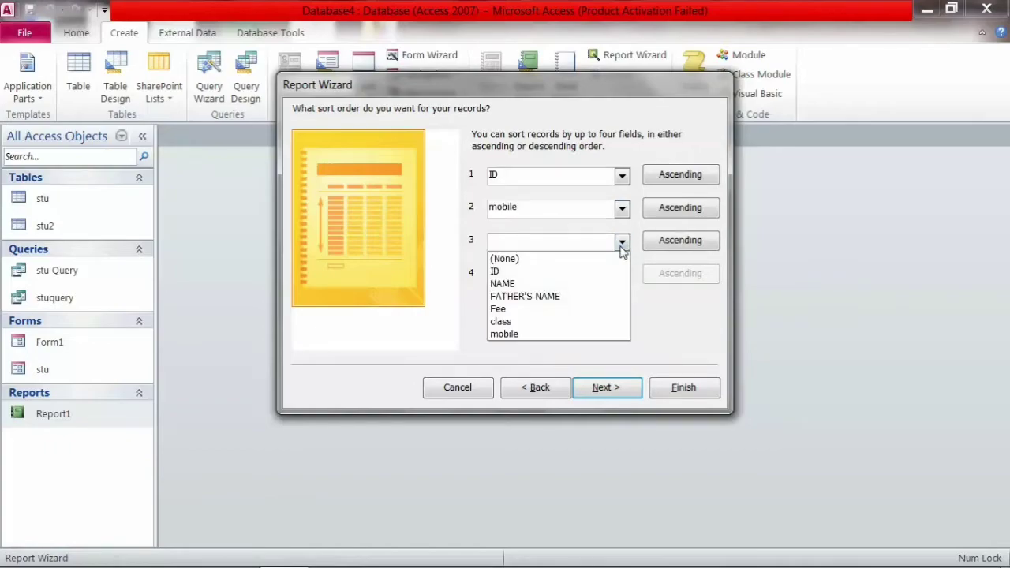
{"action": "left_click", "coordinate": [515, 309]}
{"action": "left_click", "coordinate": [622, 275]}
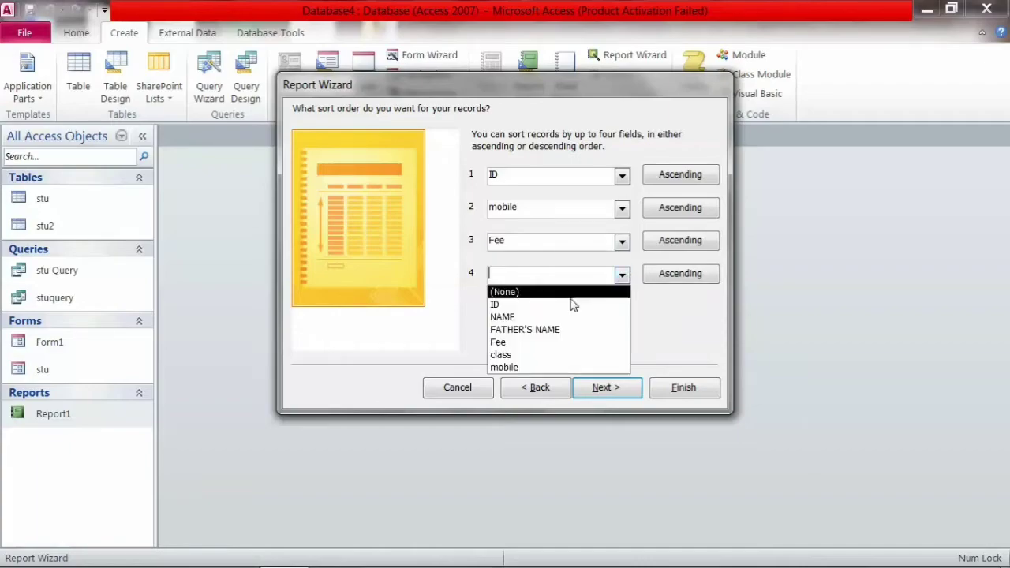
{"action": "left_click", "coordinate": [550, 317]}
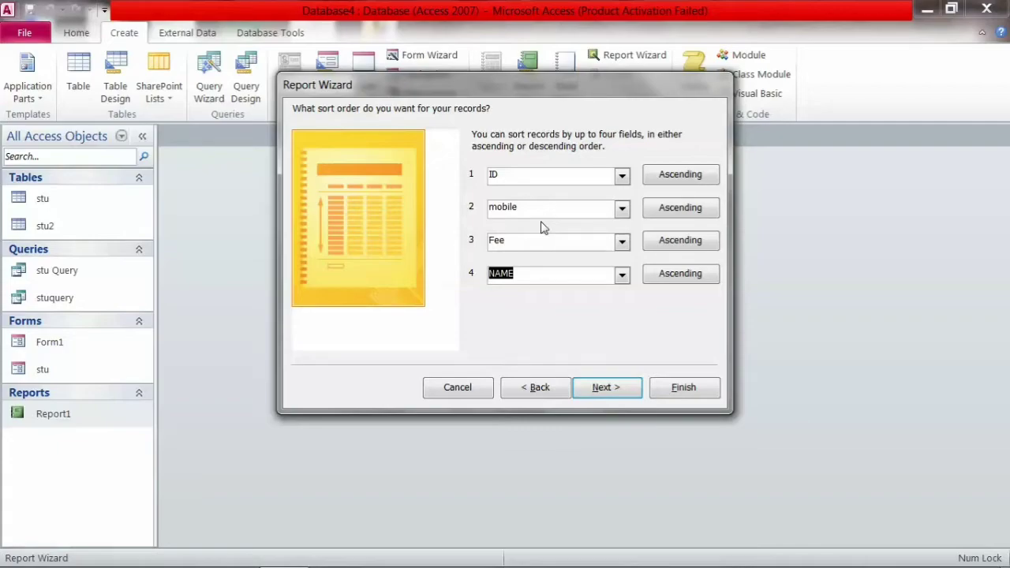
- Generate the report in tabular layout and portrait orientation with the title stu, and look through its first page in preview
{"action": "left_click", "coordinate": [607, 390]}
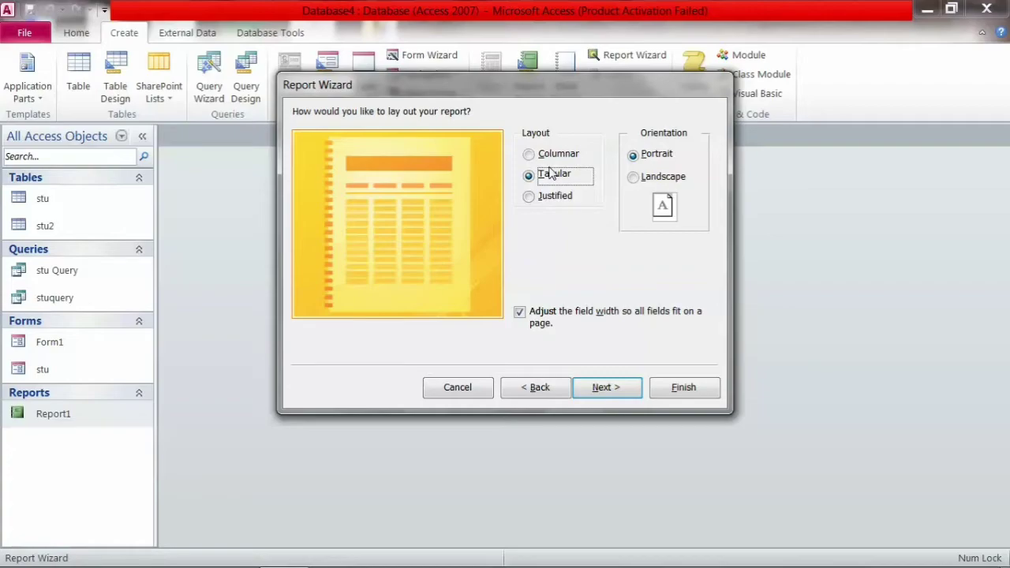
{"action": "left_click", "coordinate": [615, 388]}
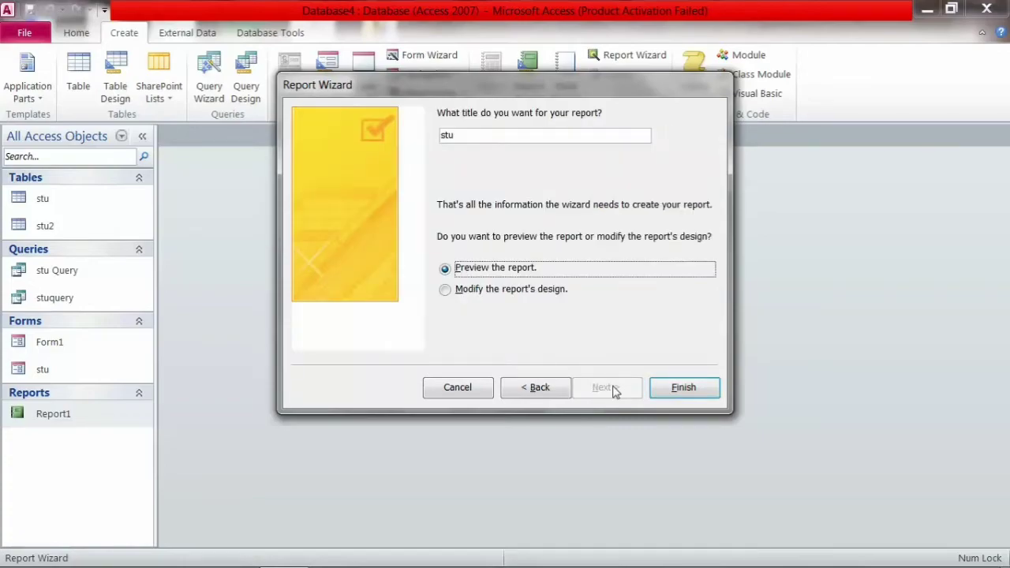
{"action": "left_click", "coordinate": [550, 396]}
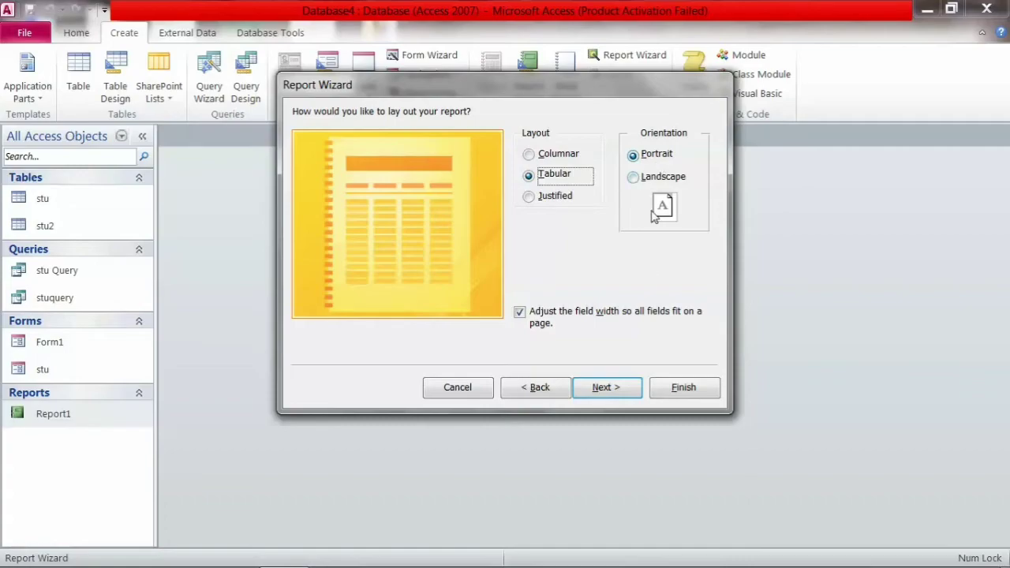
{"action": "left_click", "coordinate": [614, 395]}
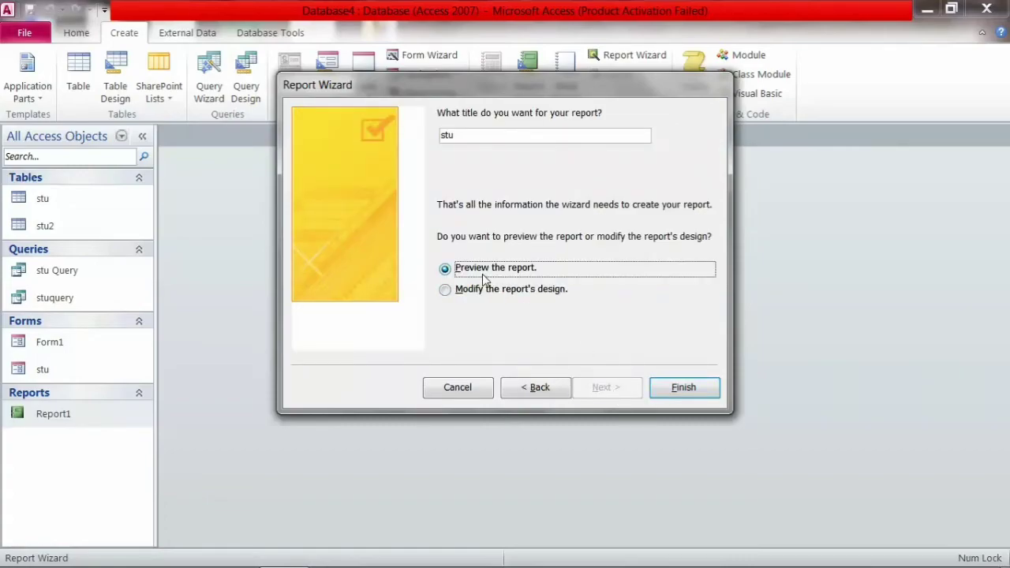
{"action": "left_click", "coordinate": [685, 388]}
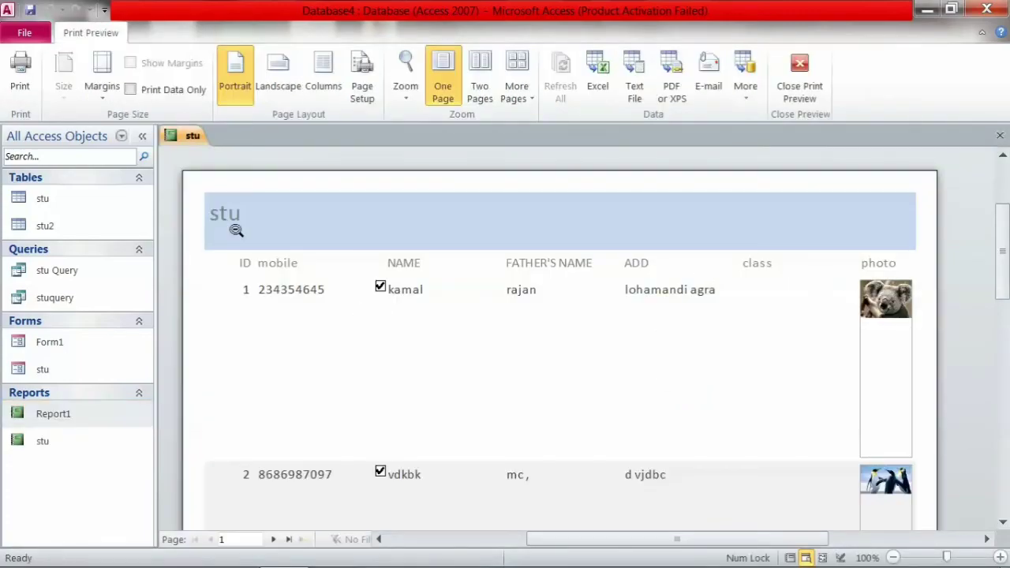
{"action": "left_click", "coordinate": [1003, 522]}
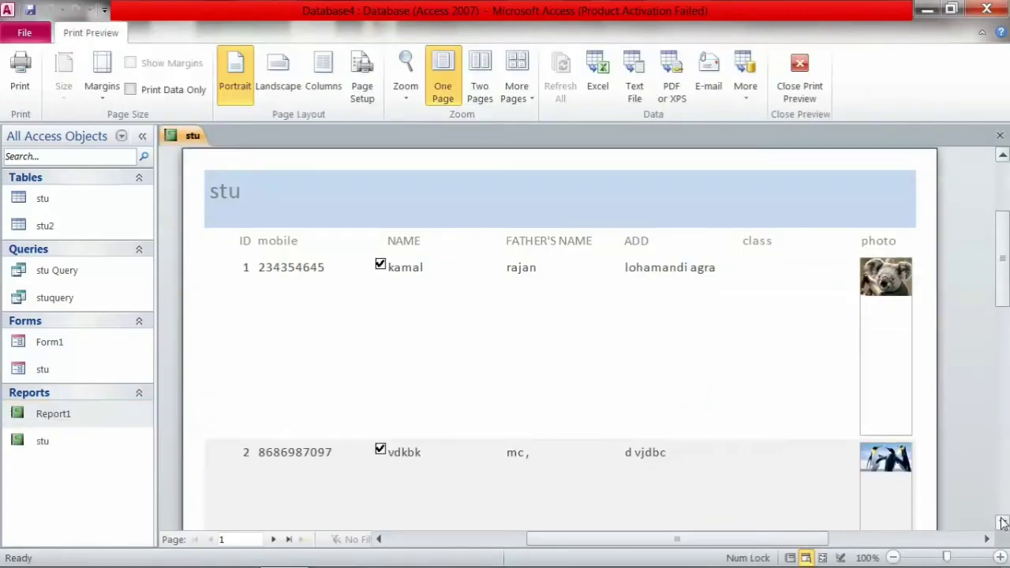
{"action": "left_click_drag", "start_coordinate": [1003, 522], "coordinate": [1003, 522]}
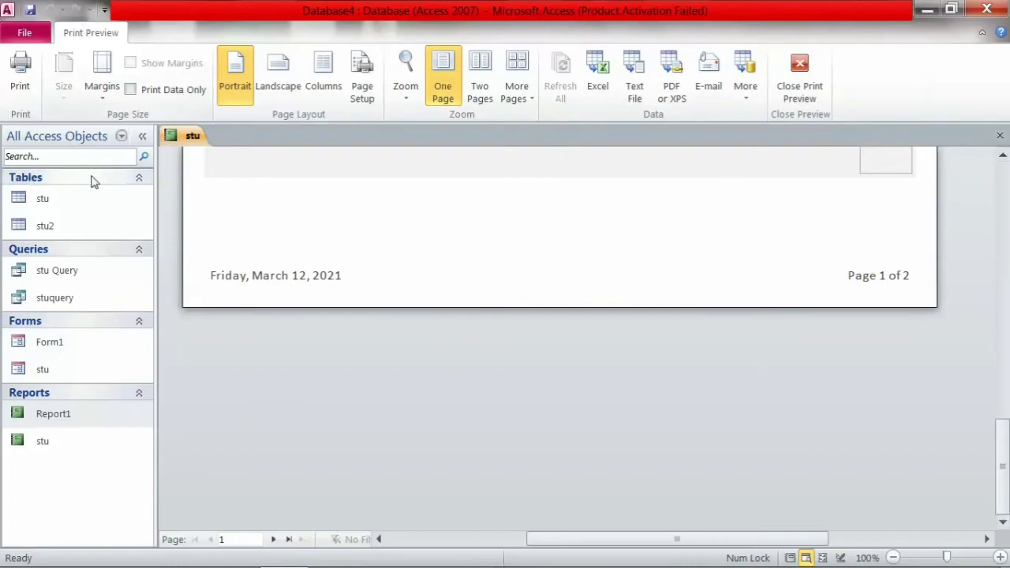
- Select the stu table as the source for a new database object
{"action": "left_click", "coordinate": [61, 200]}
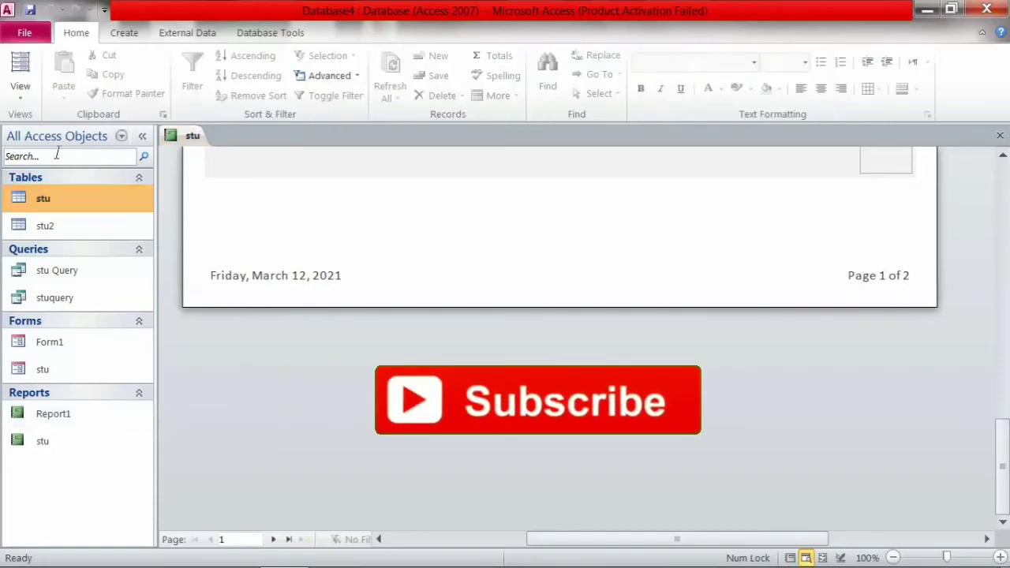
{"action": "left_click", "coordinate": [124, 35]}
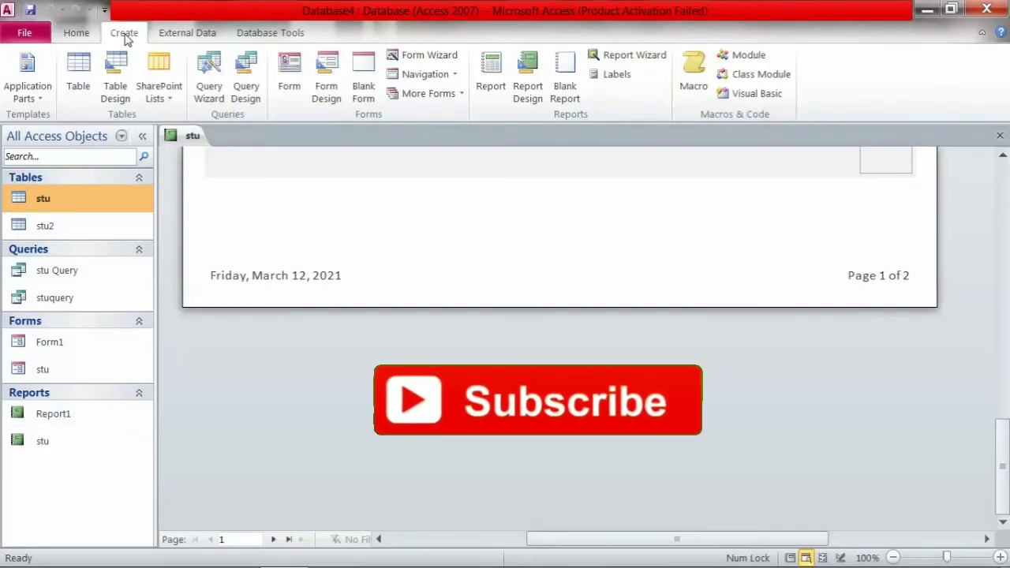